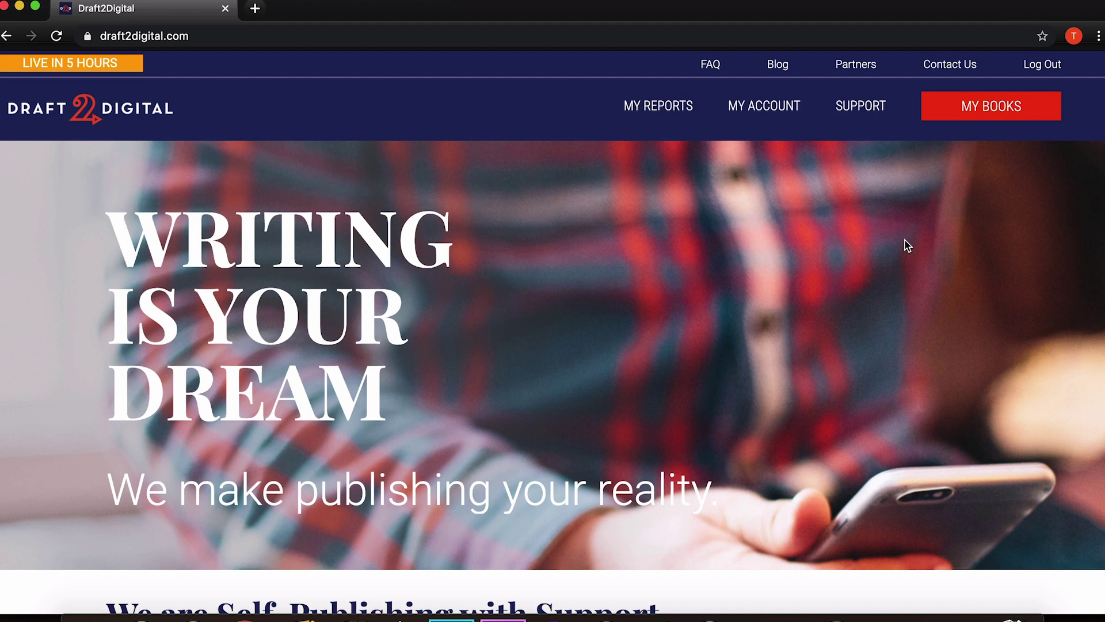
From My Books, start adding a new book to reach the Step 1 Details form
left_click(998, 115)
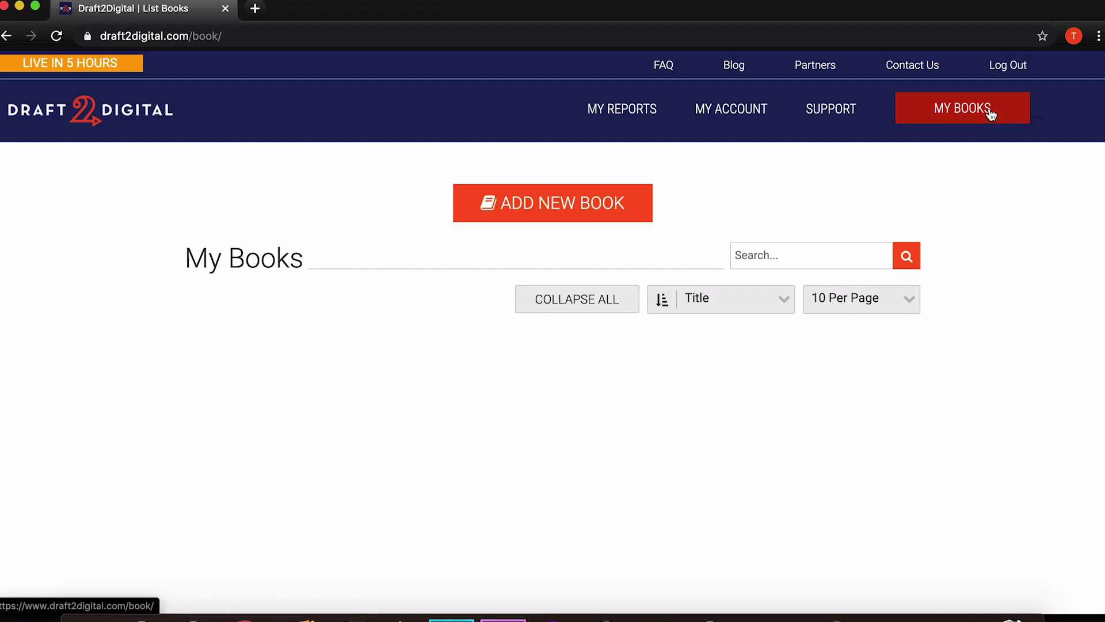
left_click(547, 206)
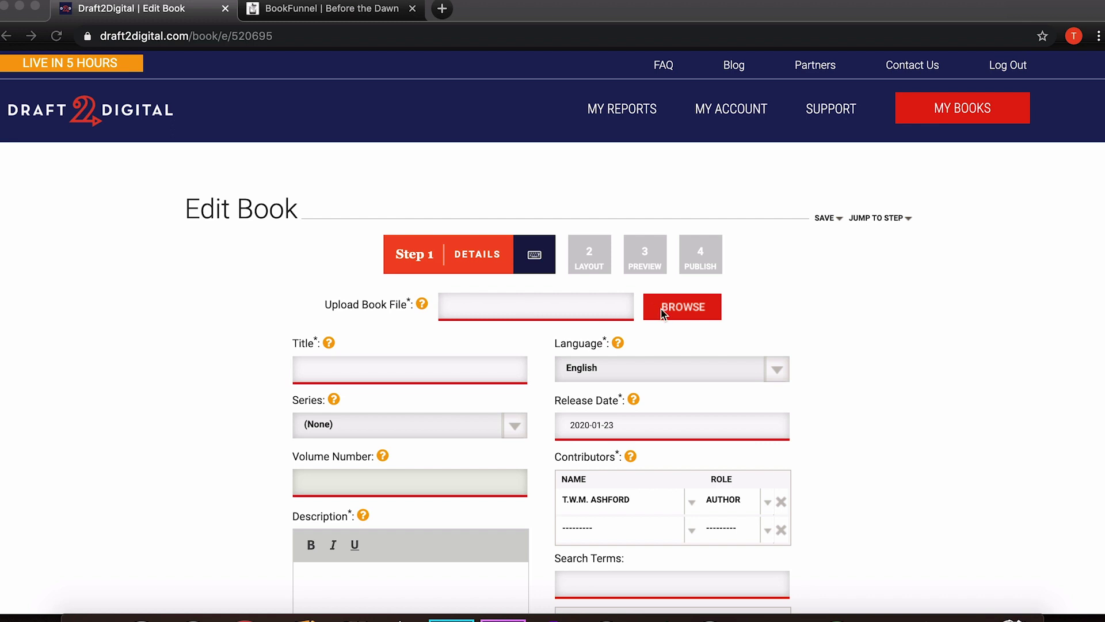
Upload 'Before the Dawn – First Draft.docx' from Finder as the book's manuscript file
left_click(586, 305)
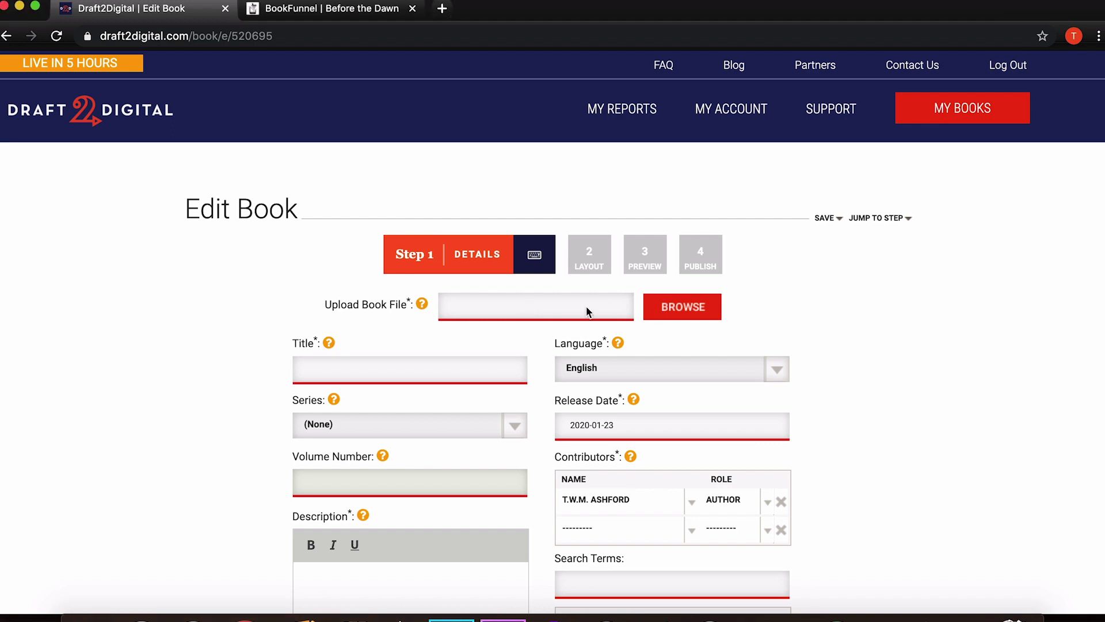
left_click(554, 311)
left_click(90, 618)
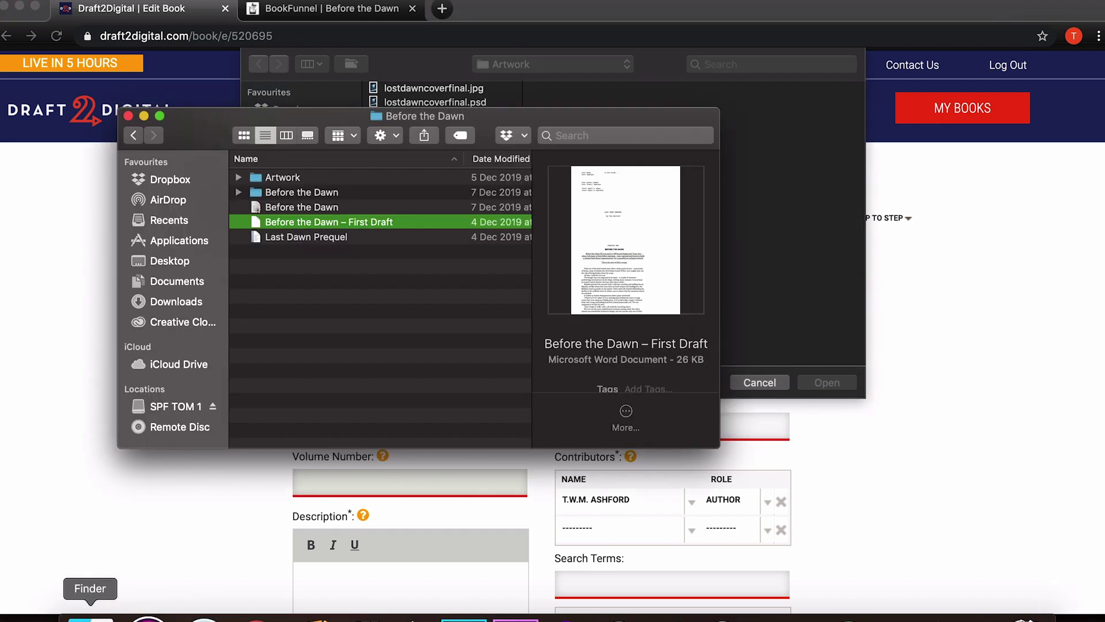
left_click_drag(325, 225, 448, 101)
left_click(819, 378)
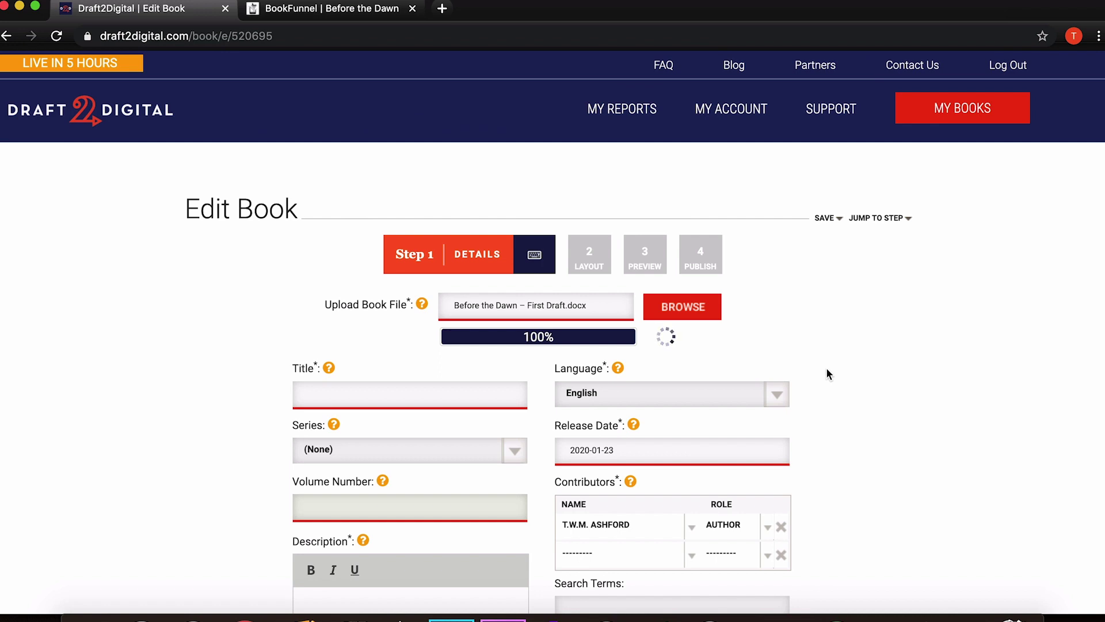
scroll(827, 369, "down", 1)
scroll(826, 368, "down", 1)
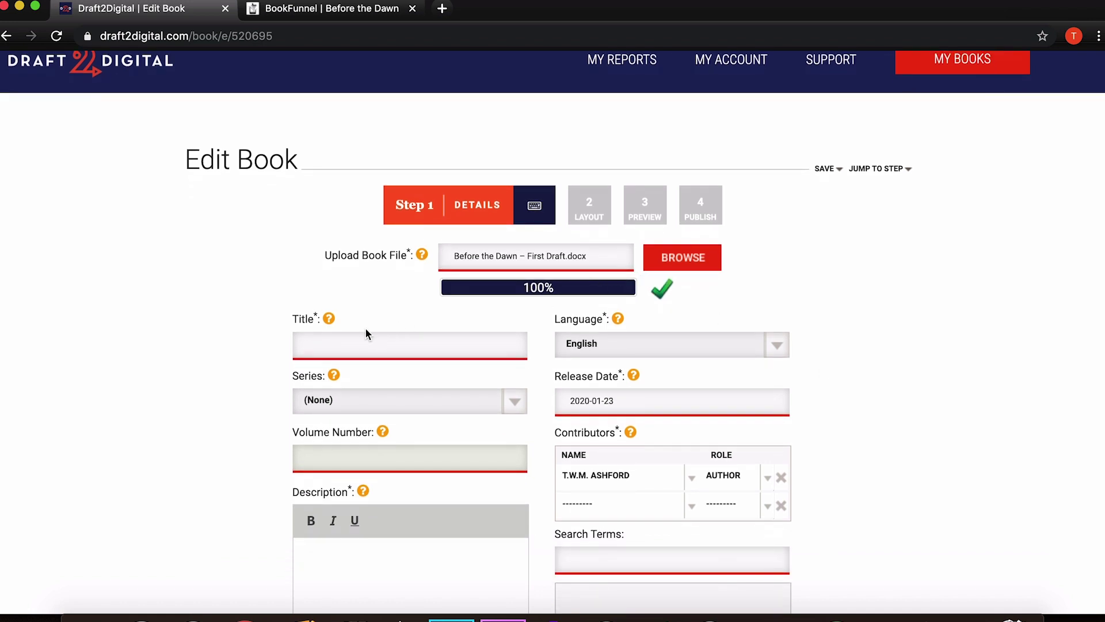
Enter 'Before the Dawn' in the Title field, correcting the initial typo
left_click(340, 339)
type("Before the Dawn")
scroll(513, 381, "down", 1)
mouse_move(333, 304)
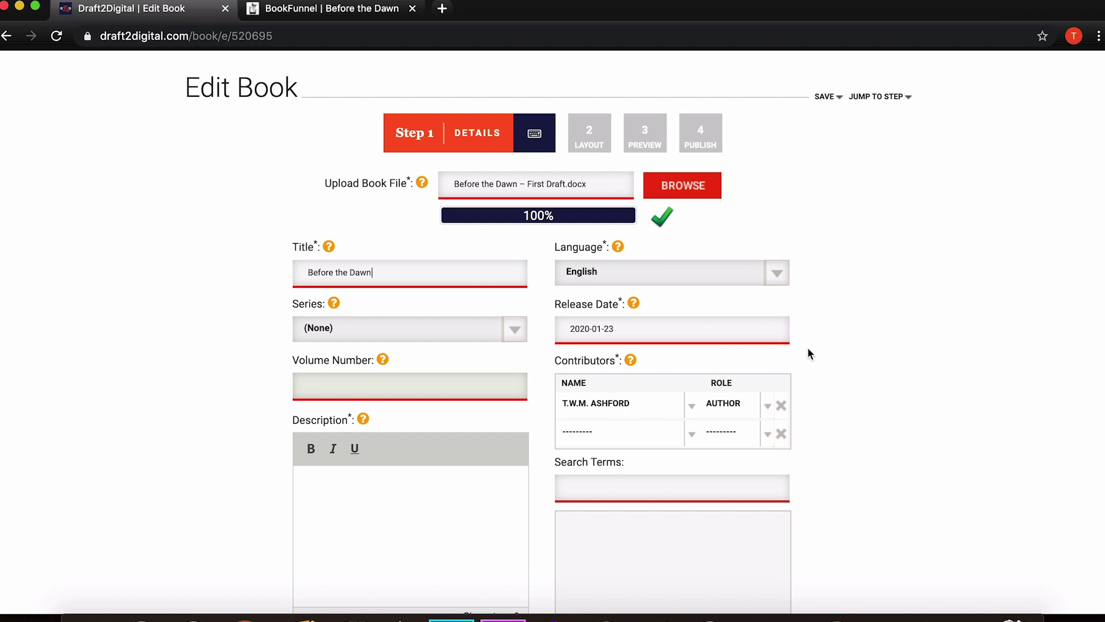
scroll(809, 353, "down", 3)
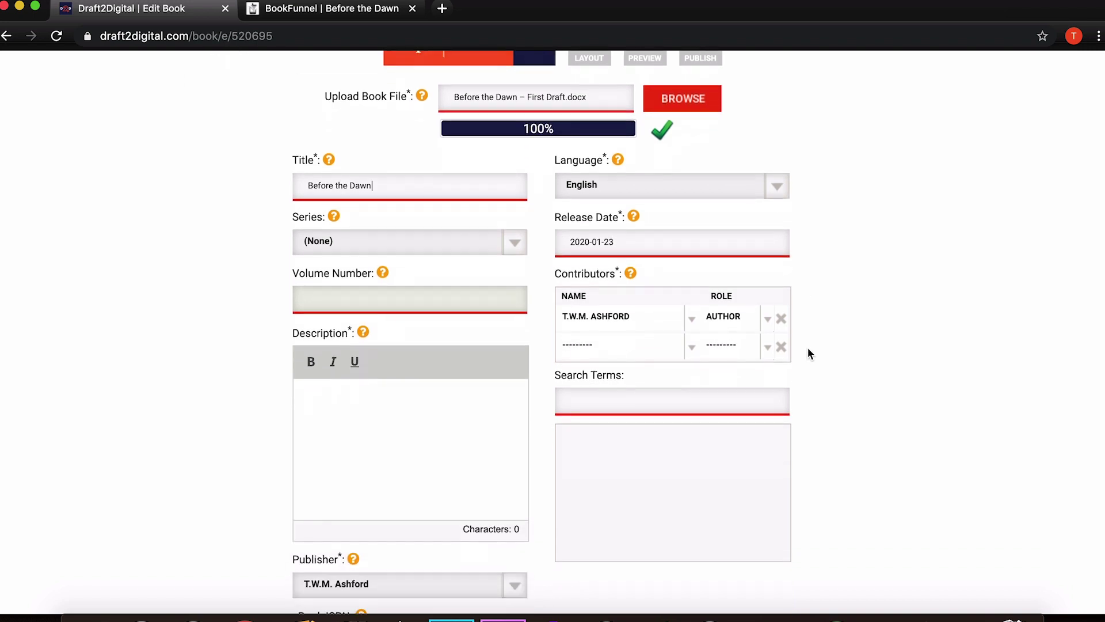
mouse_move(630, 272)
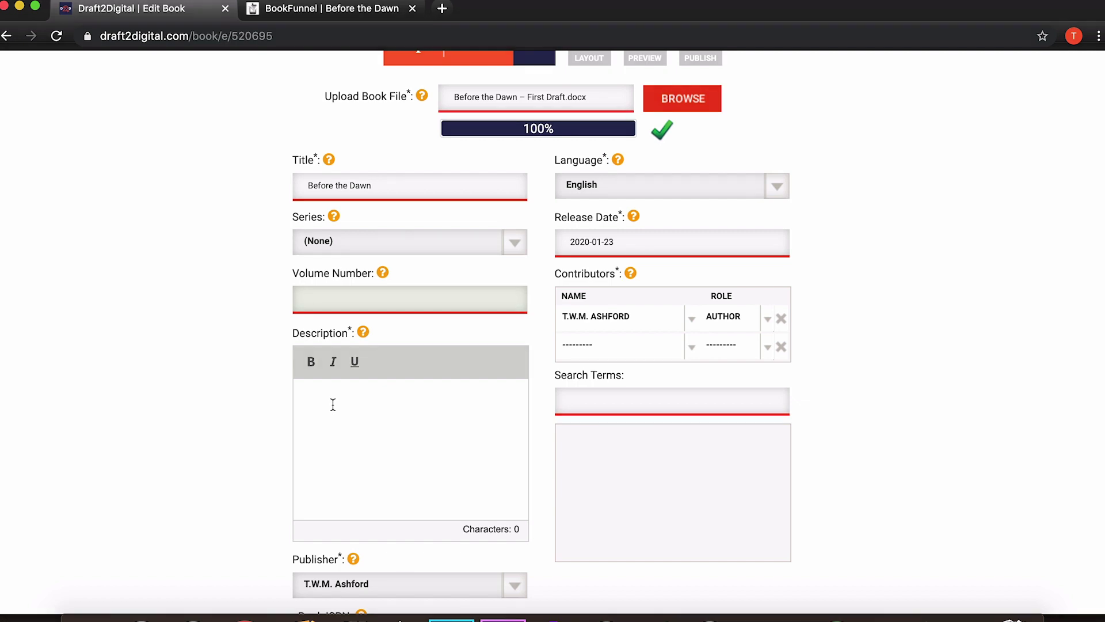
Paste the 214-character blurb ending 'This is the story of their escape.' into the Description
left_click(333, 405)
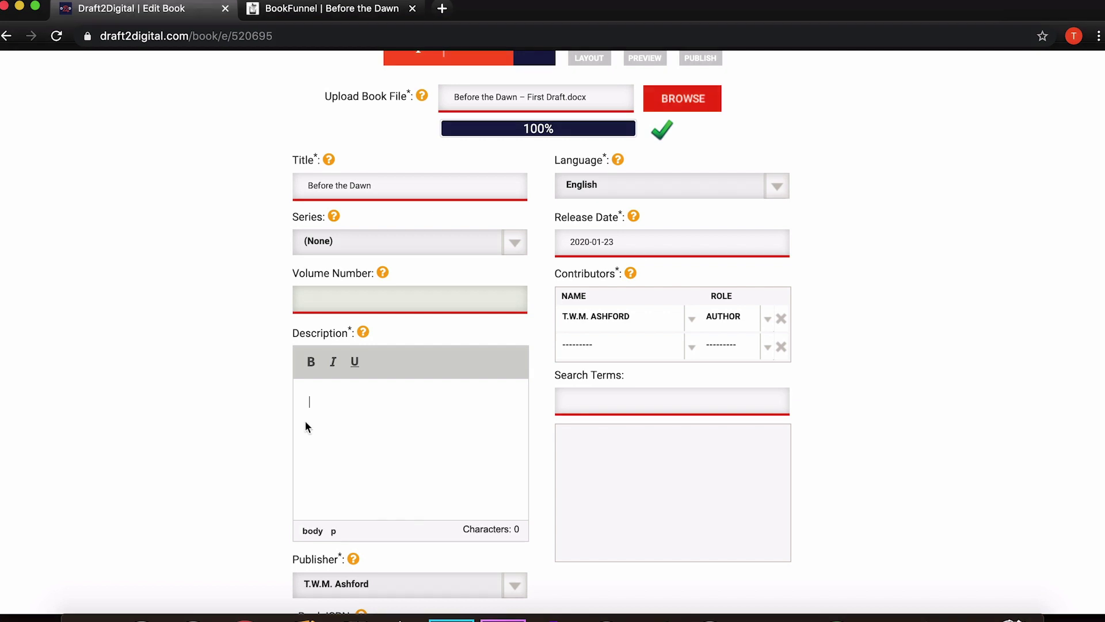
type("Before the robots RX-1150 and IL-6-88 became Rogan and Tuner, they – along with many of their fellow automata – were captured and forced to build a colossal Dark Space \"superstructure\" for a powerful yet reclusive warlord. This is the story of their escape.")
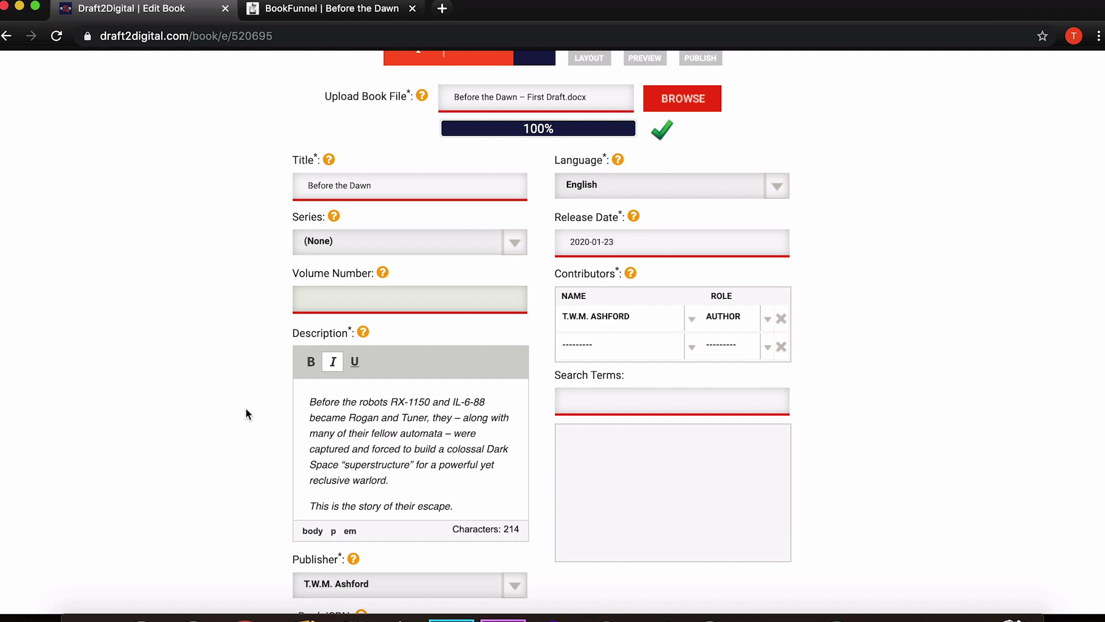
scroll(798, 384, "down", 4)
scroll(798, 381, "down", 3)
scroll(798, 381, "up", 2)
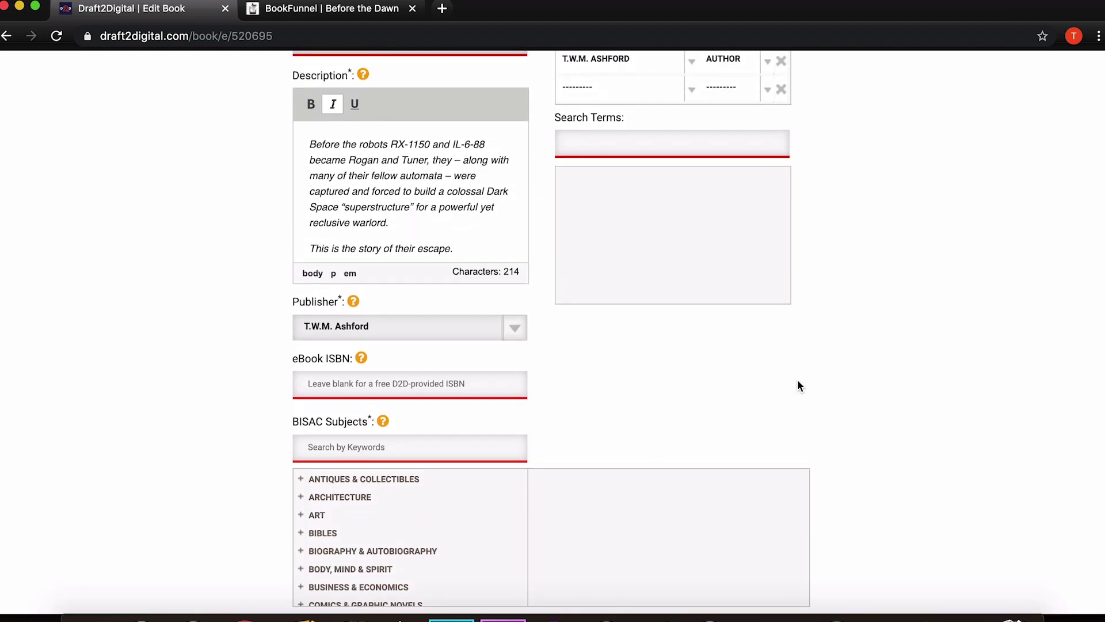
scroll(798, 385, "down", 3)
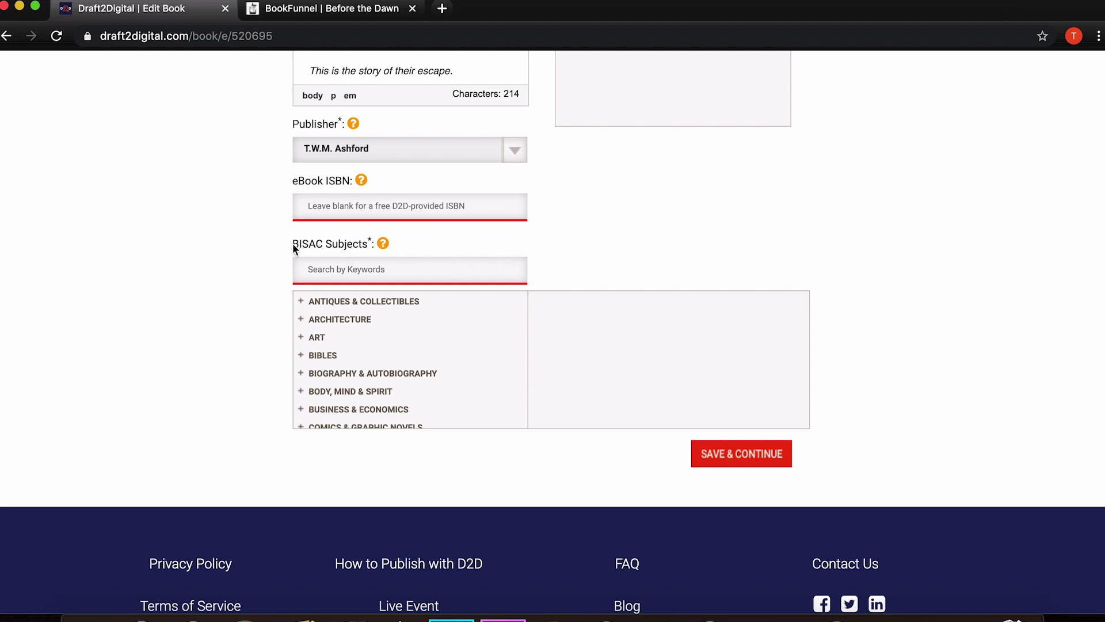
Search subjects for 'space opera' and tick Fiction / Science Fiction / Space Opera
scroll(280, 253, "down", 2)
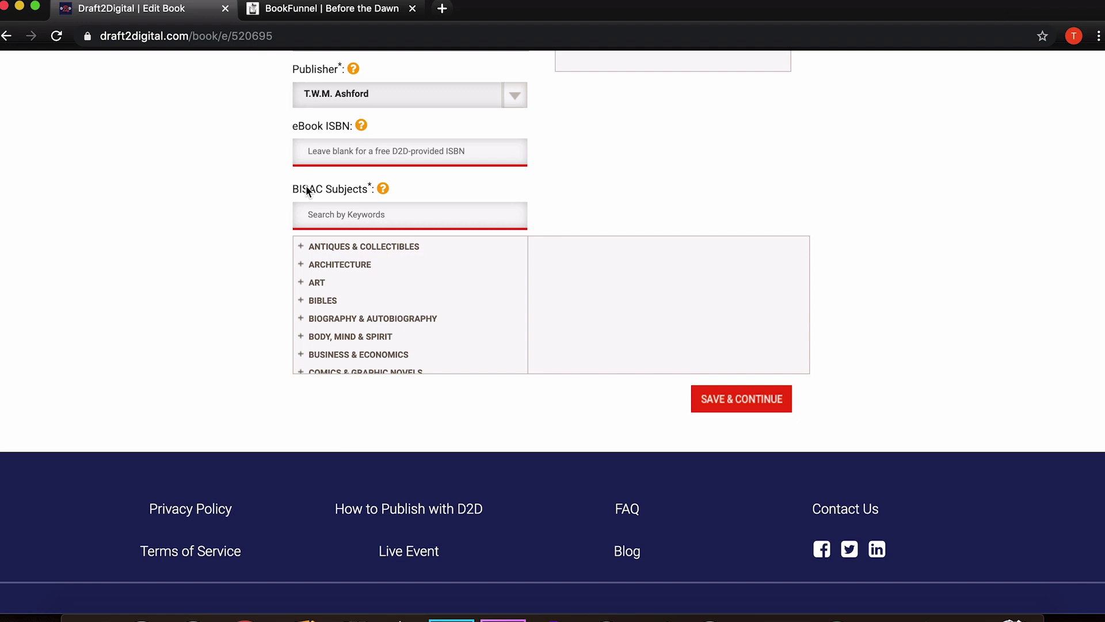
left_click(341, 214)
type("space opera")
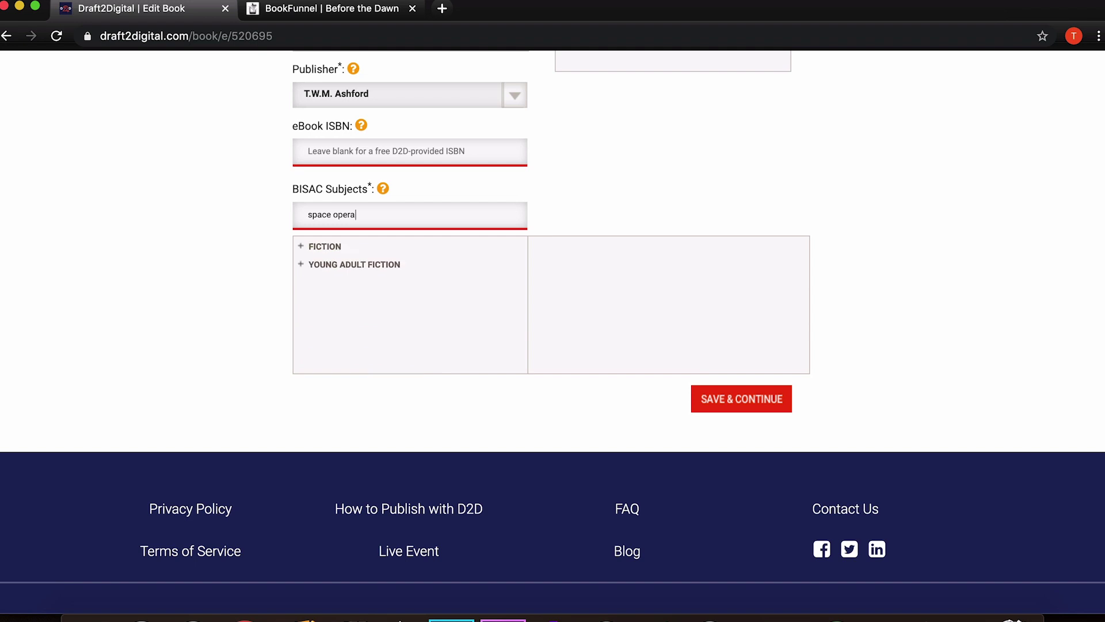
left_click(300, 246)
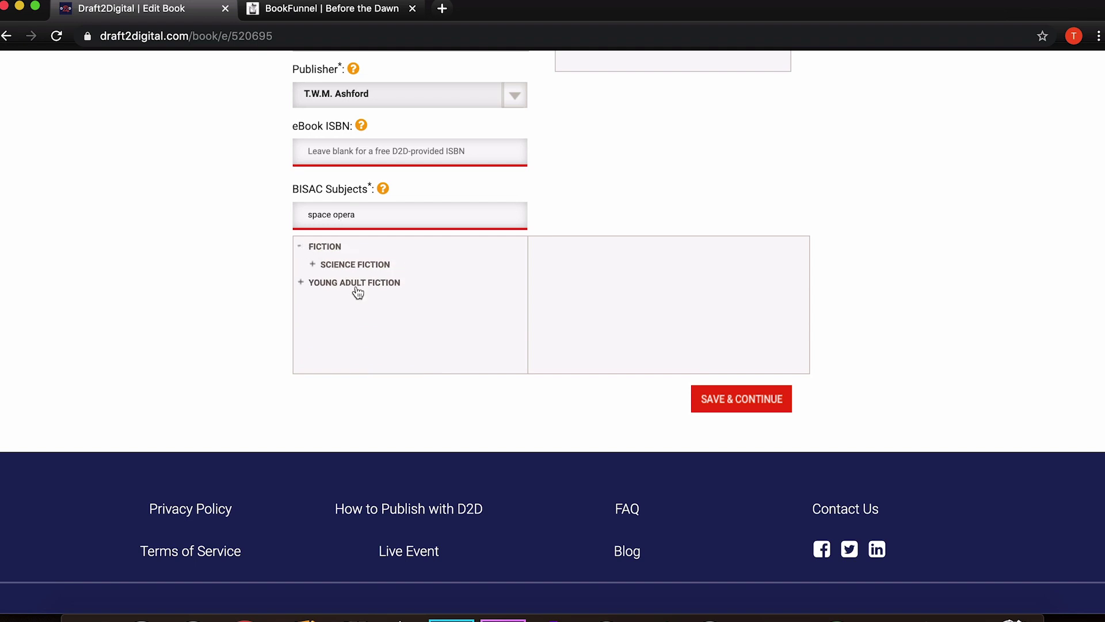
left_click(312, 264)
left_click(352, 284)
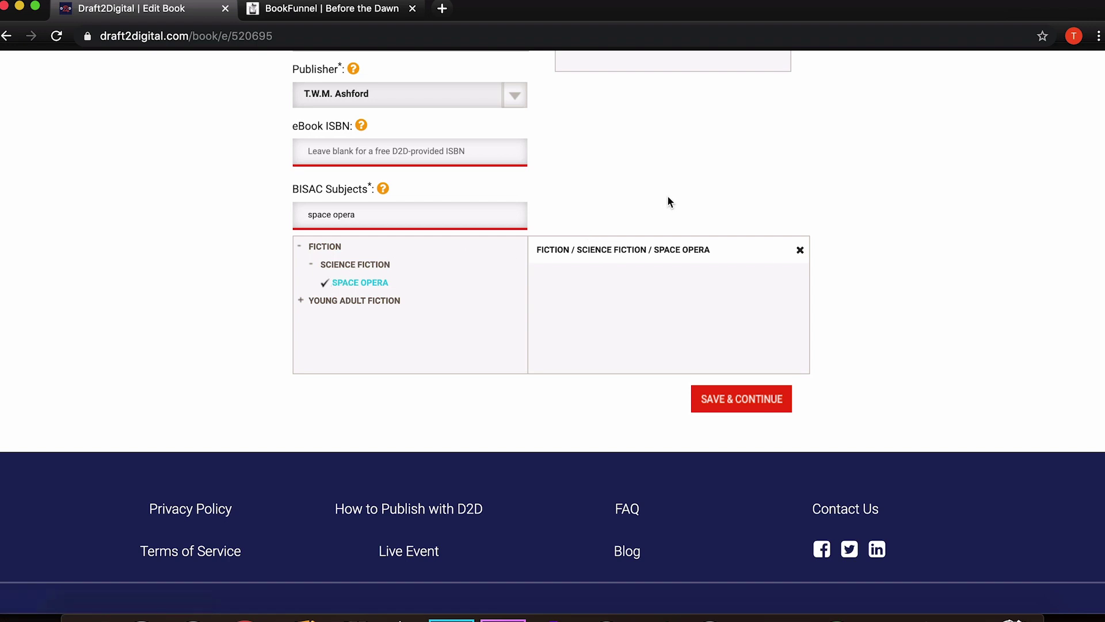
Save the book details and continue to the Step 2 Layout page
scroll(821, 211, "up", 10)
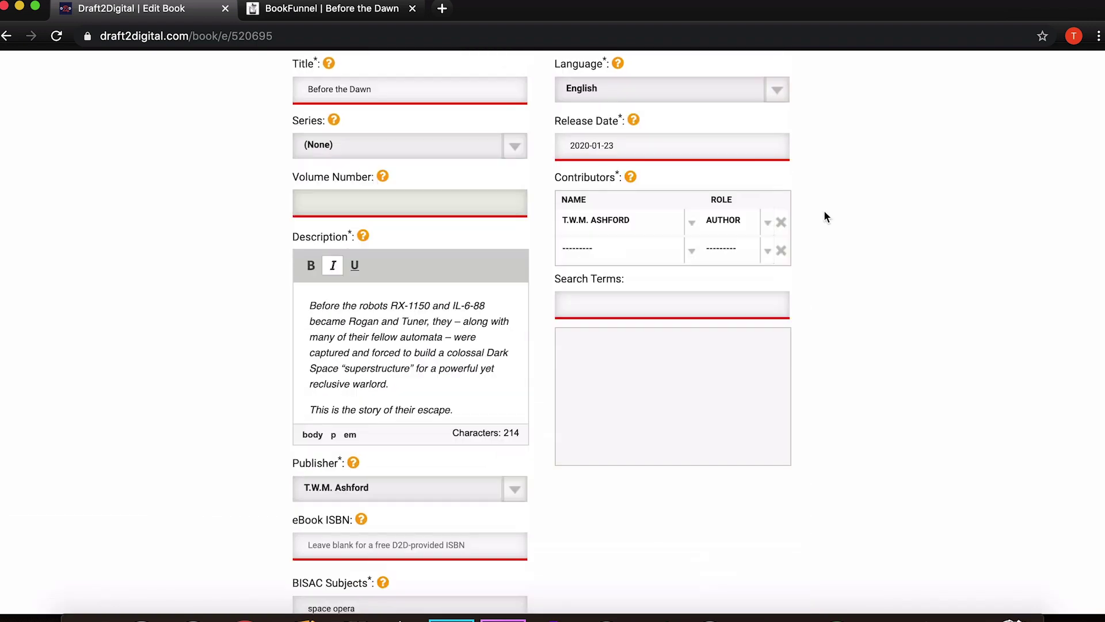
scroll(825, 212, "down", 9)
scroll(824, 218, "down", 2)
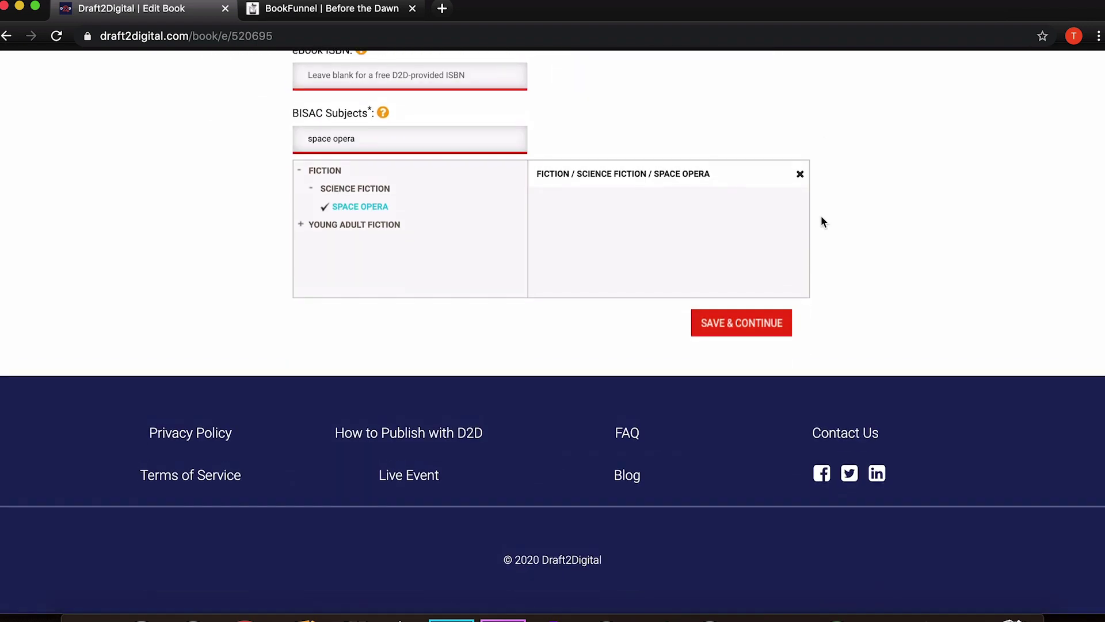
left_click(730, 325)
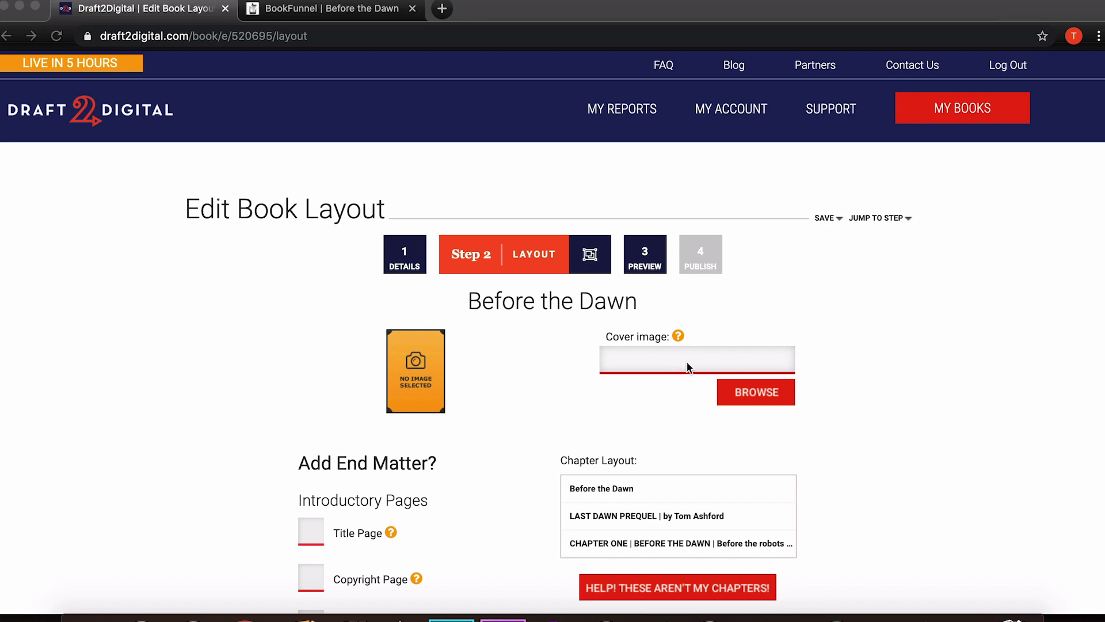
Upload beforethedawncover.jpg from the Artwork folder as the cover image
left_click(738, 393)
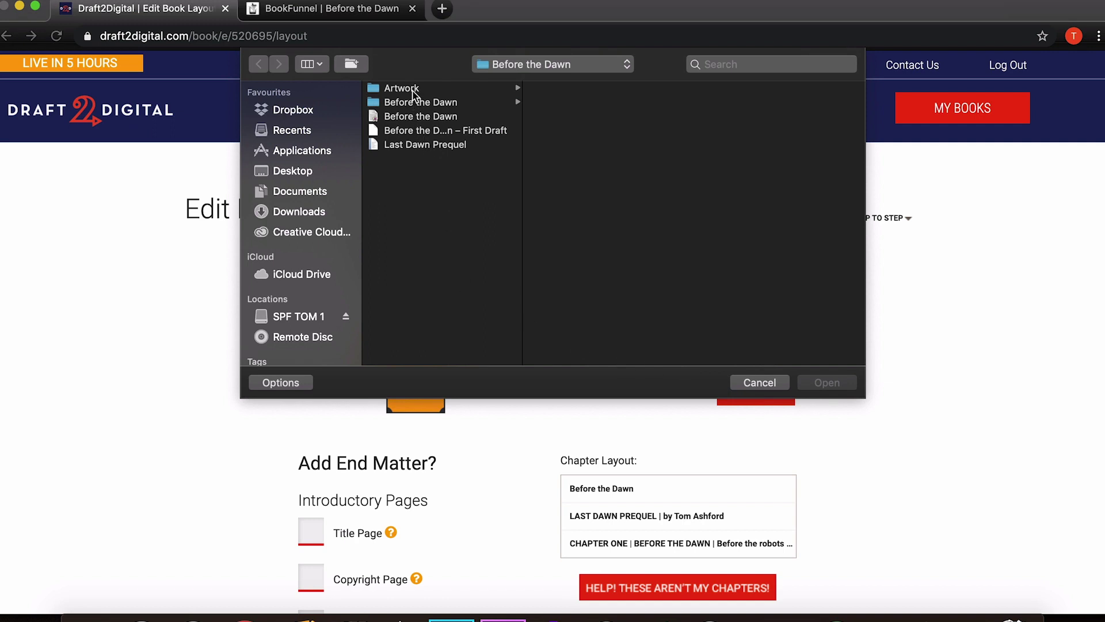
left_click(412, 91)
left_click(576, 92)
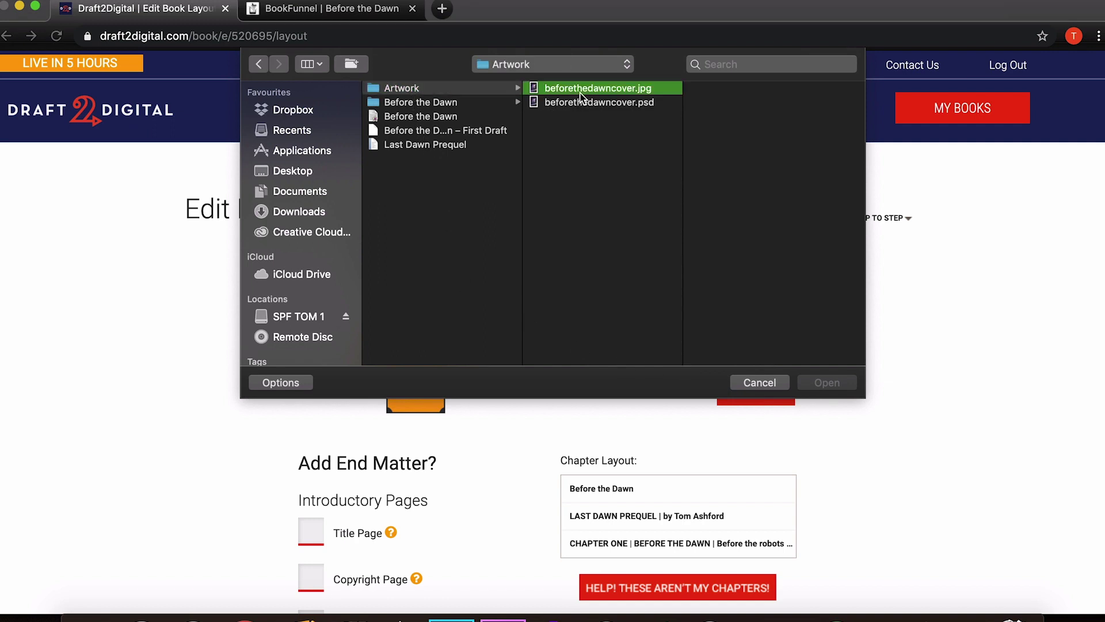
left_click(821, 381)
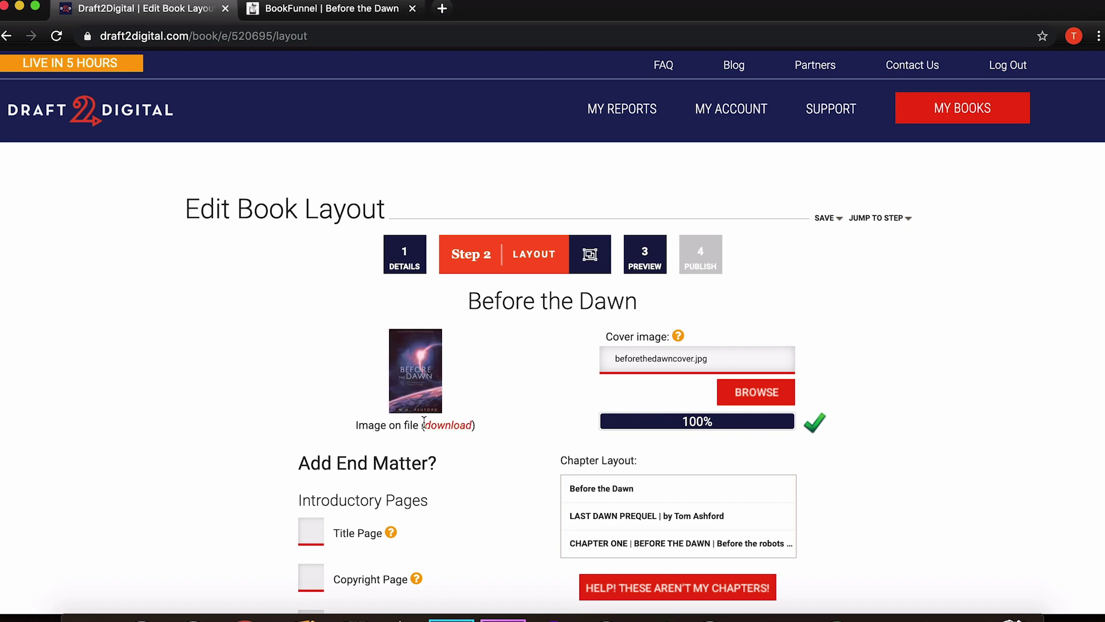
scroll(519, 456, "down", 5)
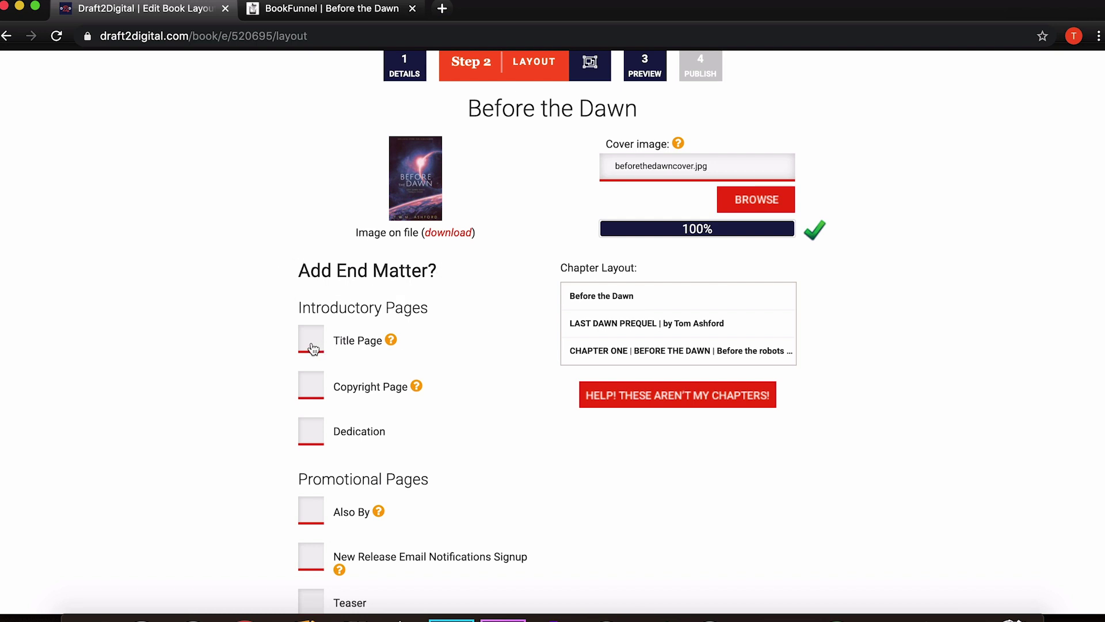
scroll(314, 349, "down", 3)
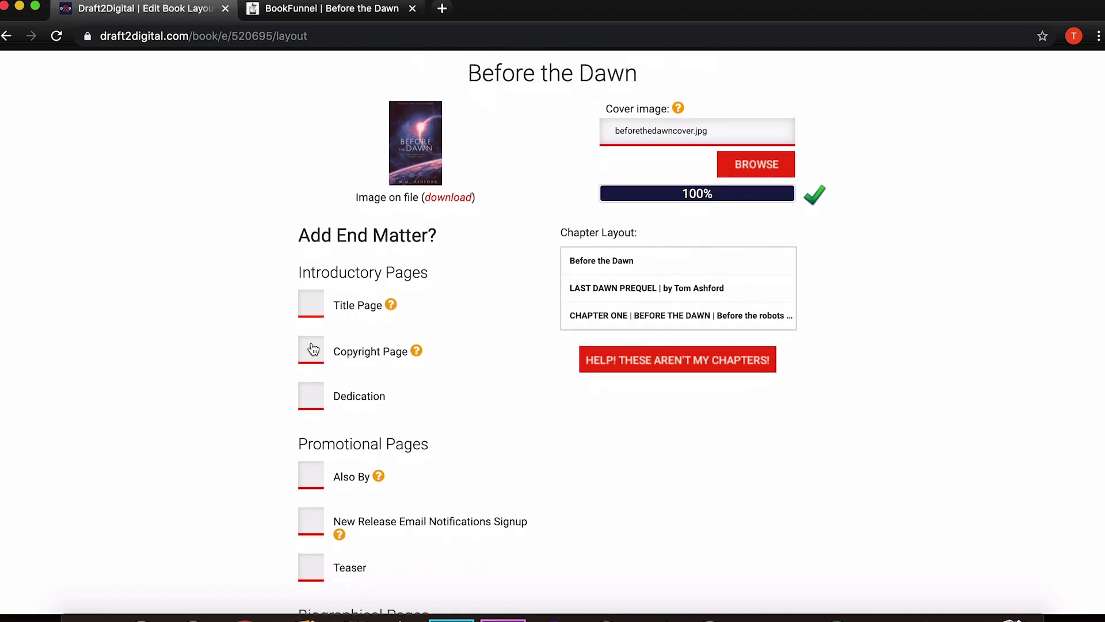
Include title and copyright pages; try an About the Author page, then remove it
left_click(315, 246)
left_click(311, 284)
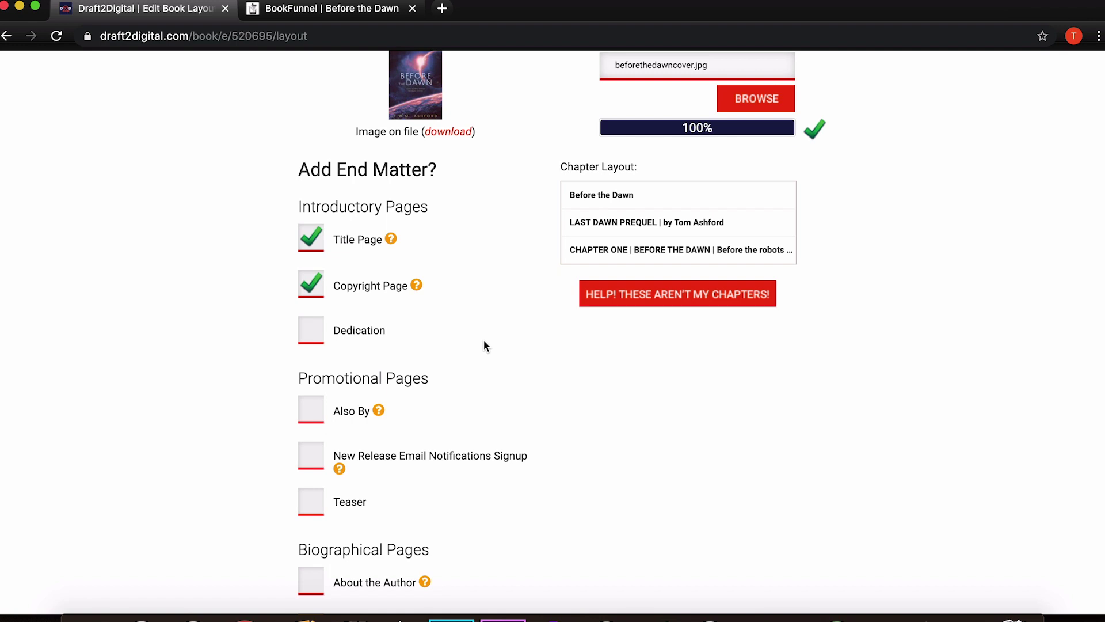
scroll(484, 340, "down", 2)
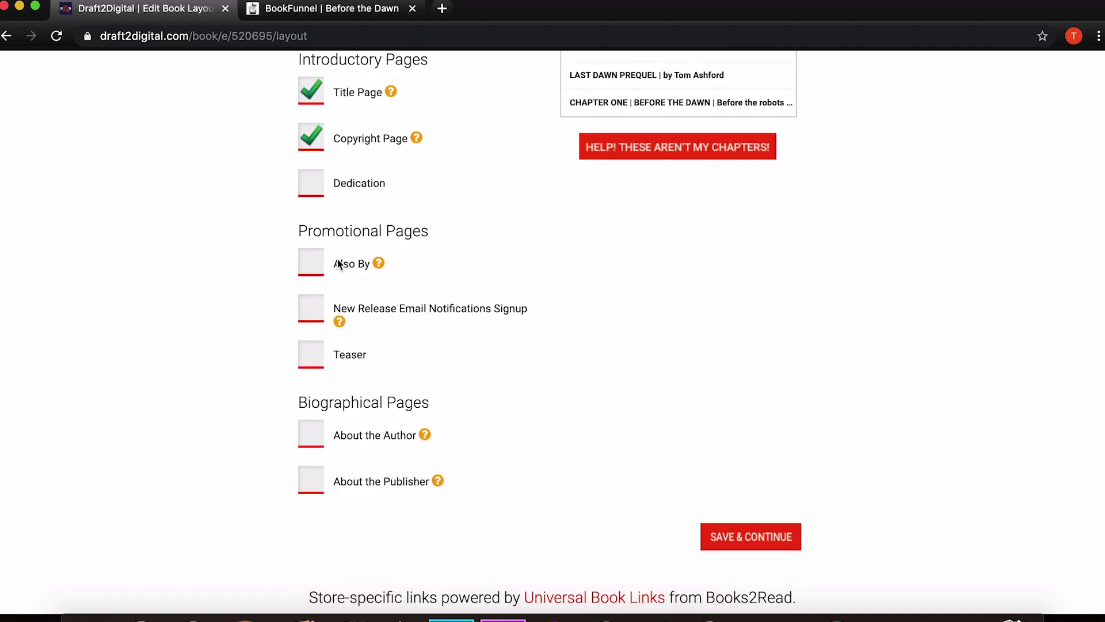
left_click(316, 438)
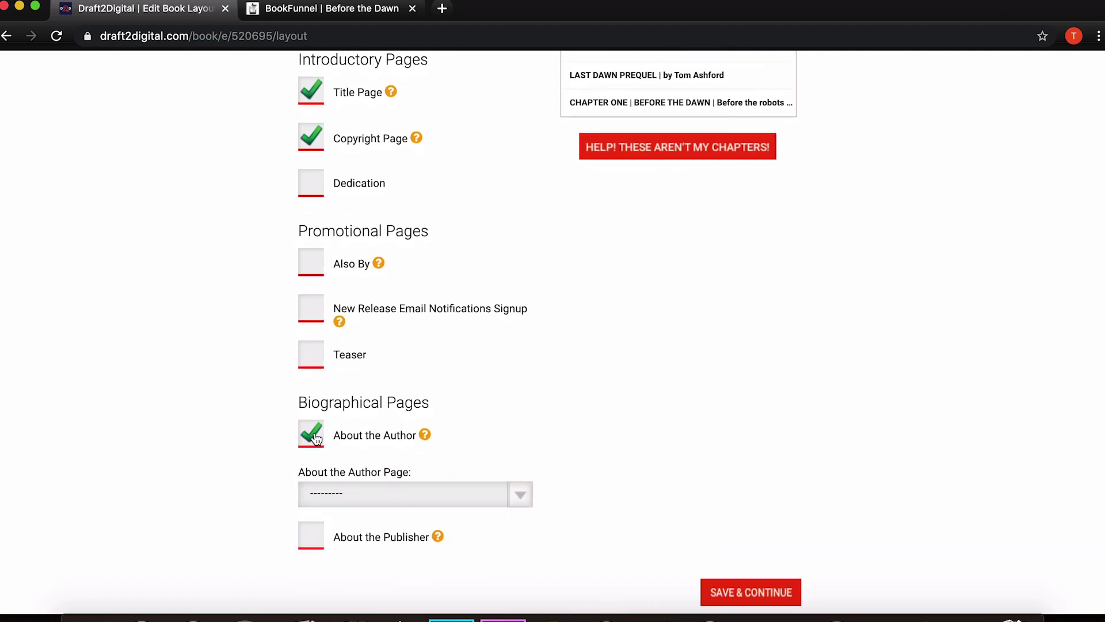
left_click(516, 504)
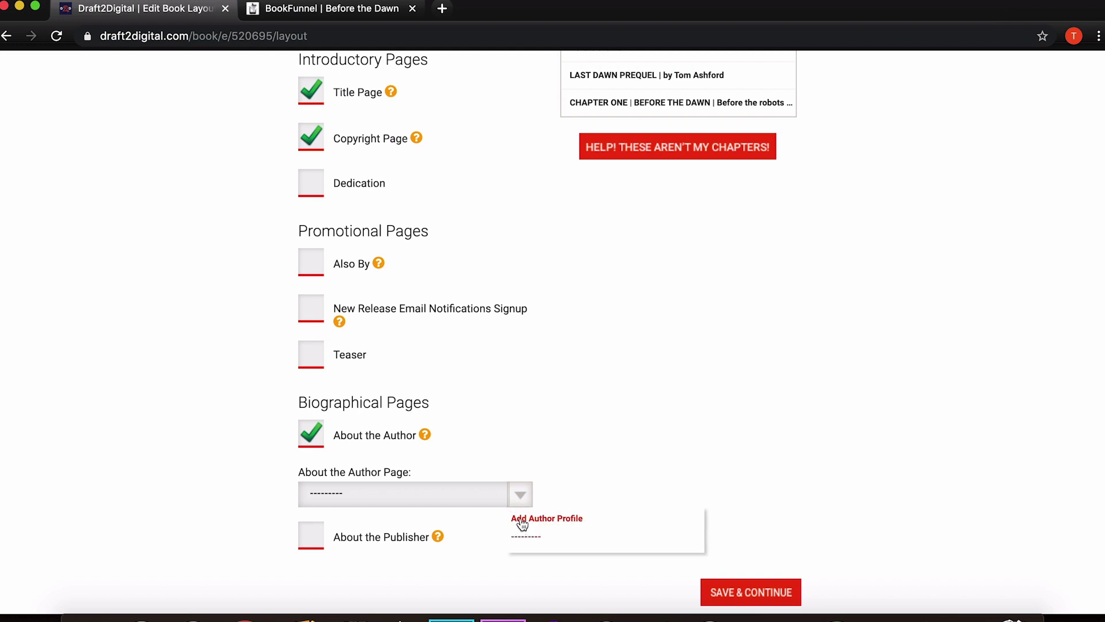
left_click(513, 436)
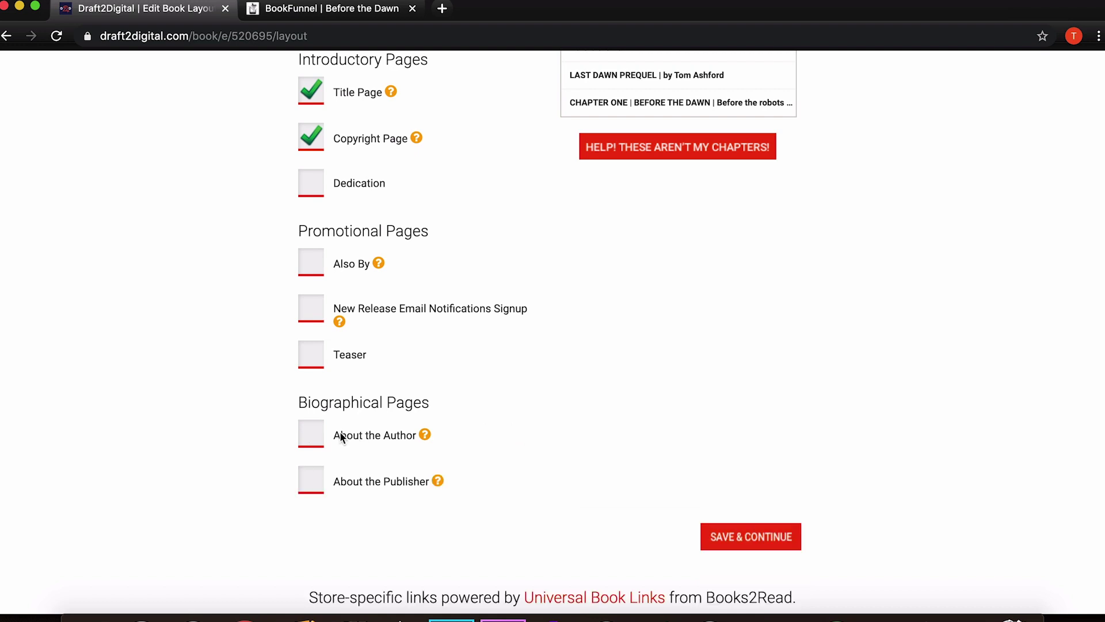
scroll(495, 364, "up", 1)
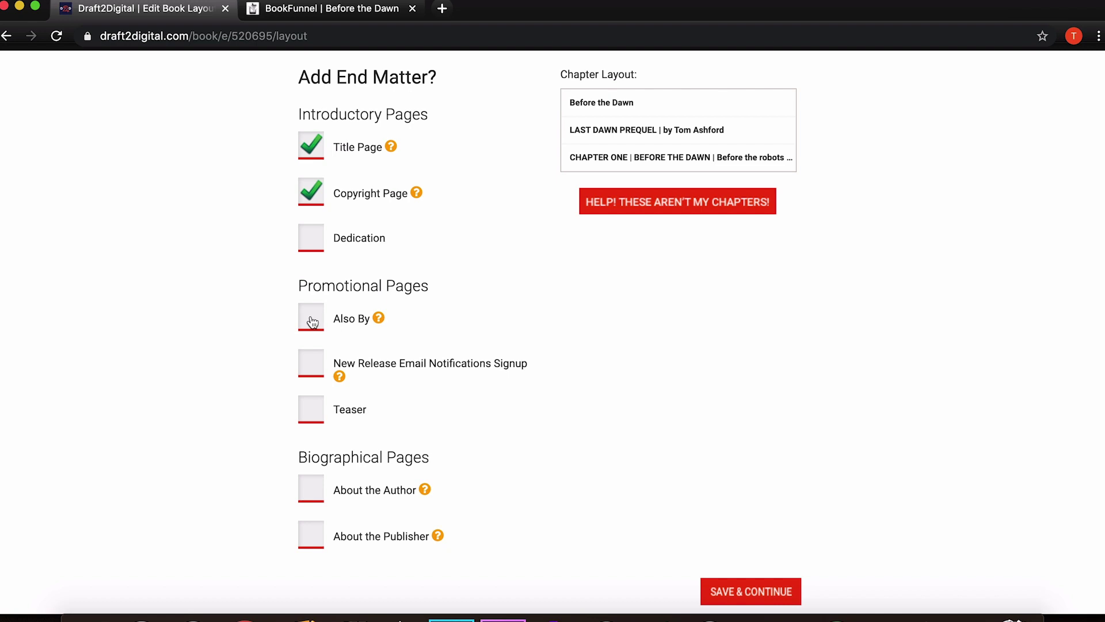
Tick the Also By page and set its location to End of Book
left_click(311, 320)
left_click(520, 383)
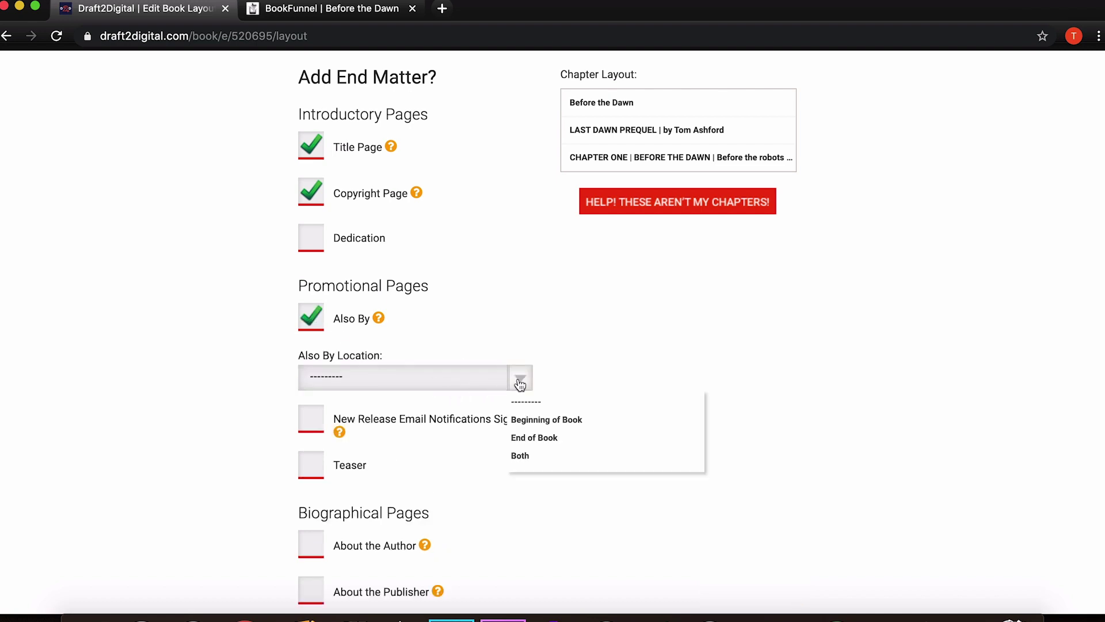
left_click(526, 442)
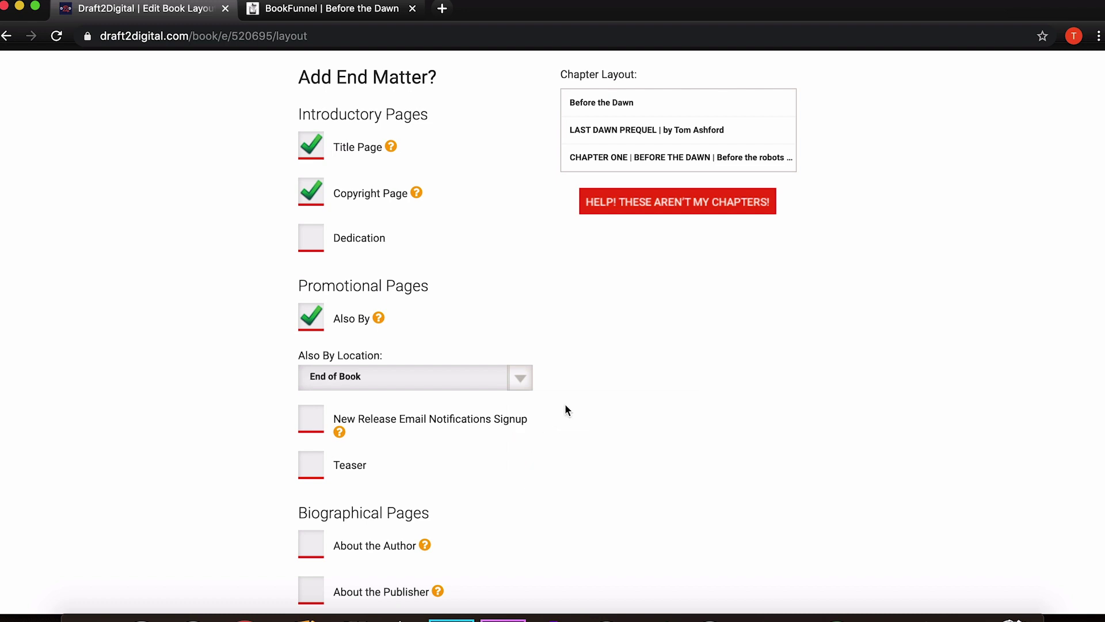
scroll(565, 406, "down", 5)
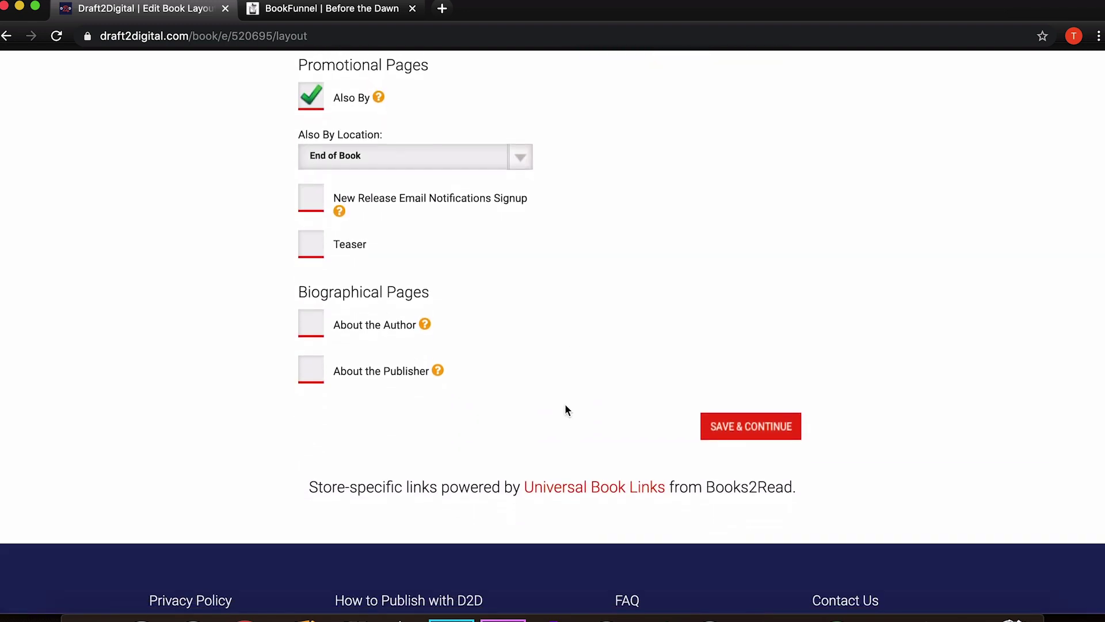
scroll(566, 407, "up", 13)
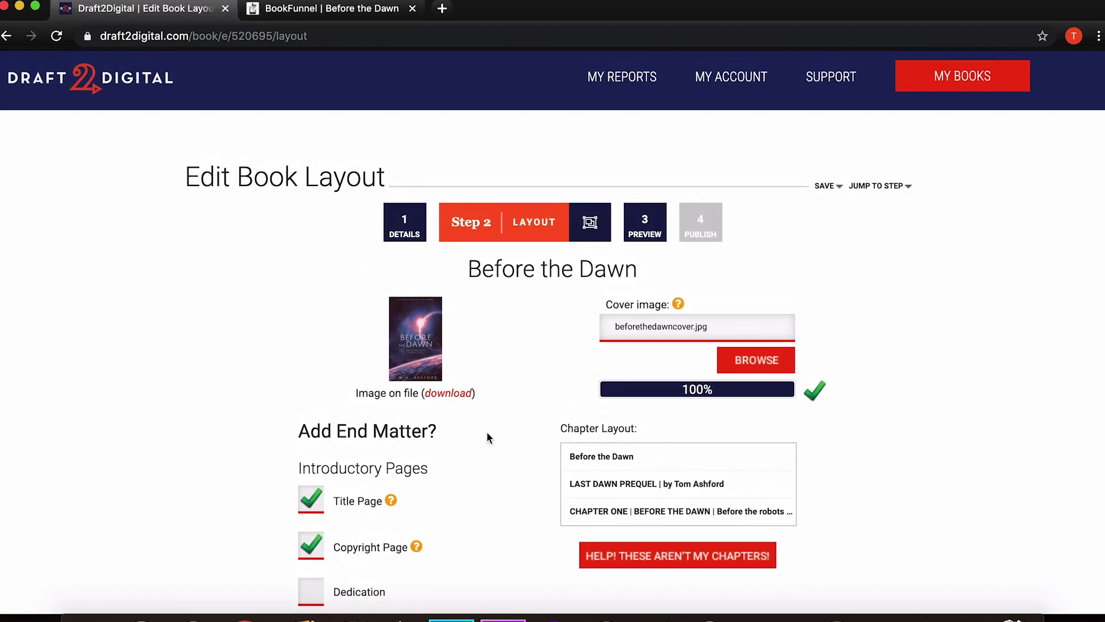
scroll(537, 449, "down", 4)
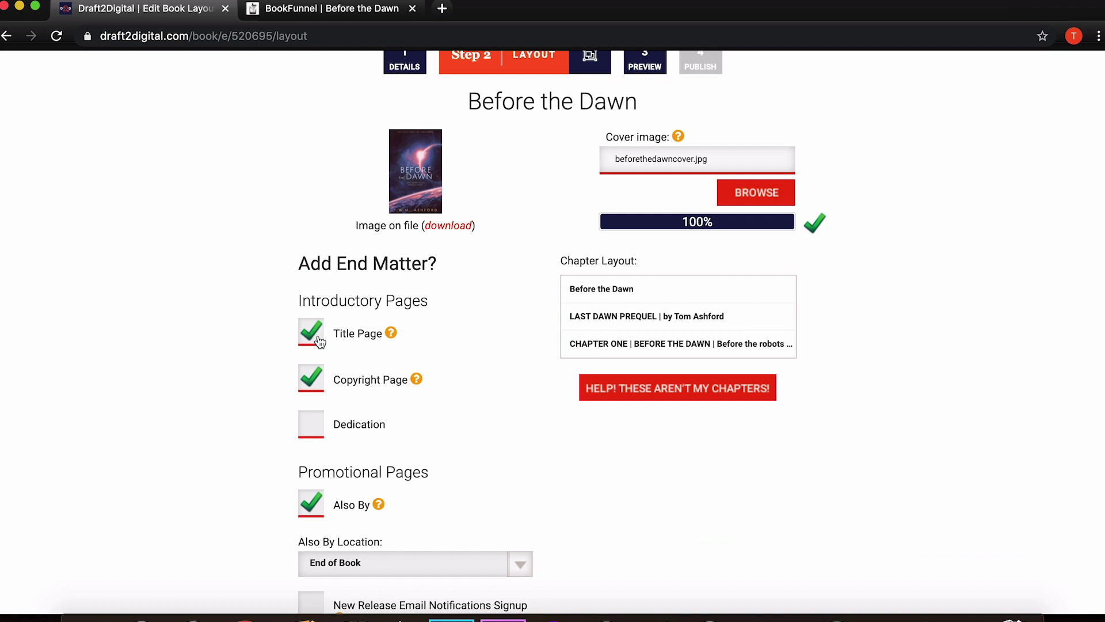
scroll(540, 402, "down", 1)
scroll(539, 399, "down", 5)
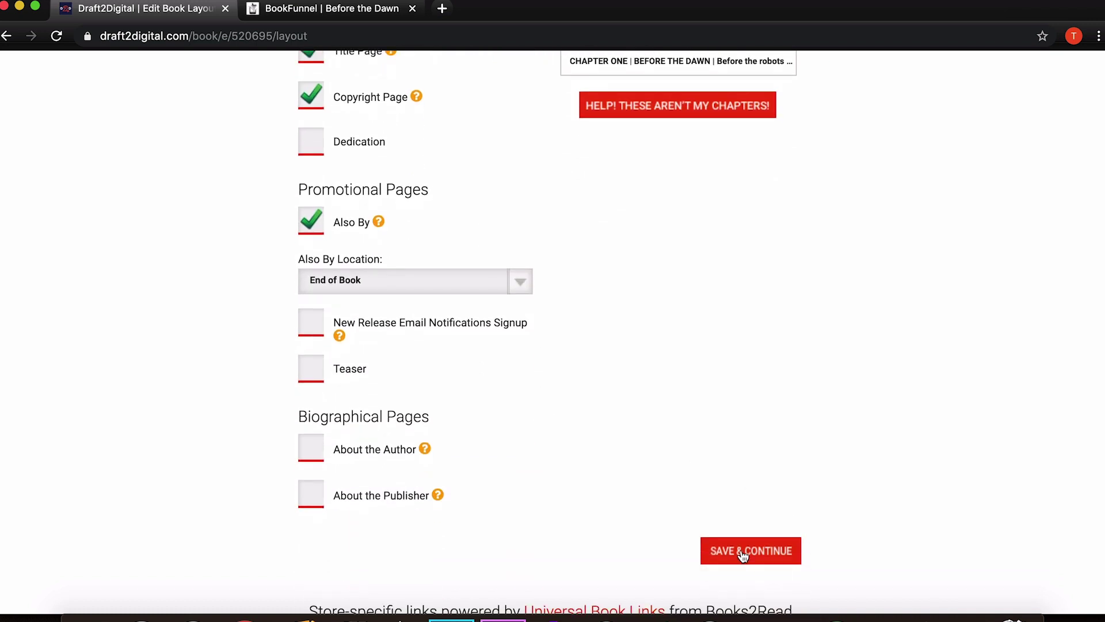
Save the layout and page through the D2D Simple preview's copyright, description and contents pages
left_click(743, 552)
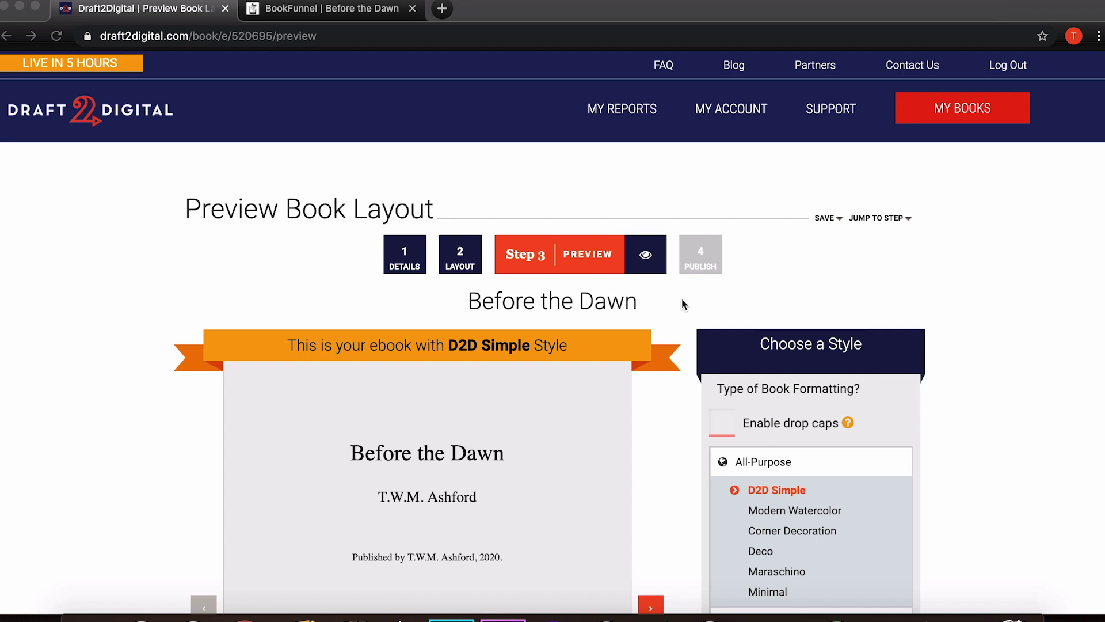
scroll(671, 410, "down", 5)
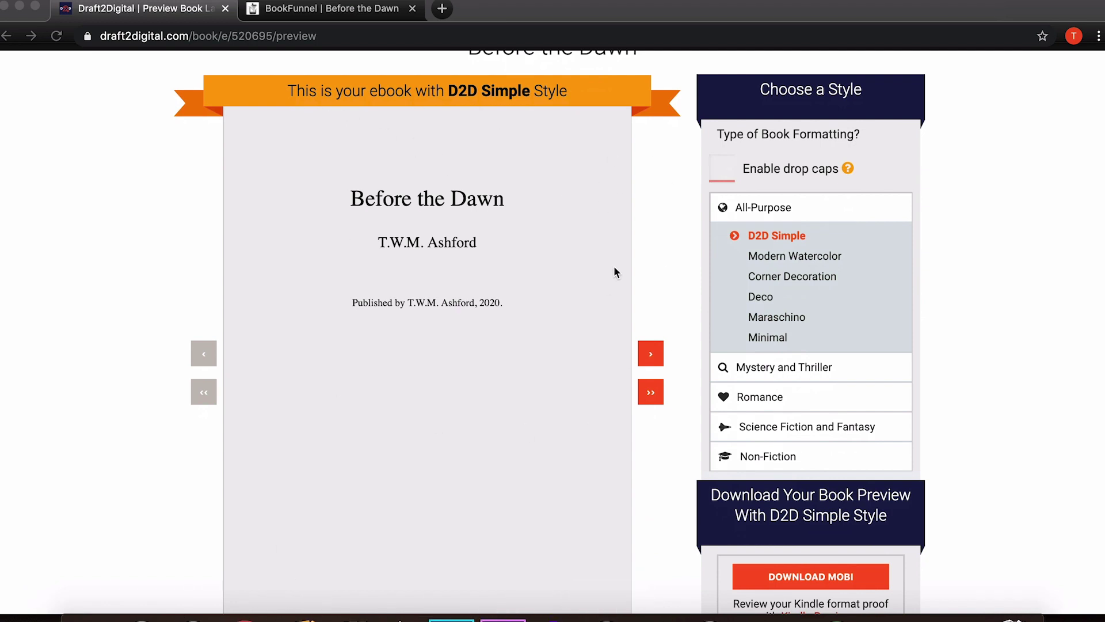
left_click(653, 356)
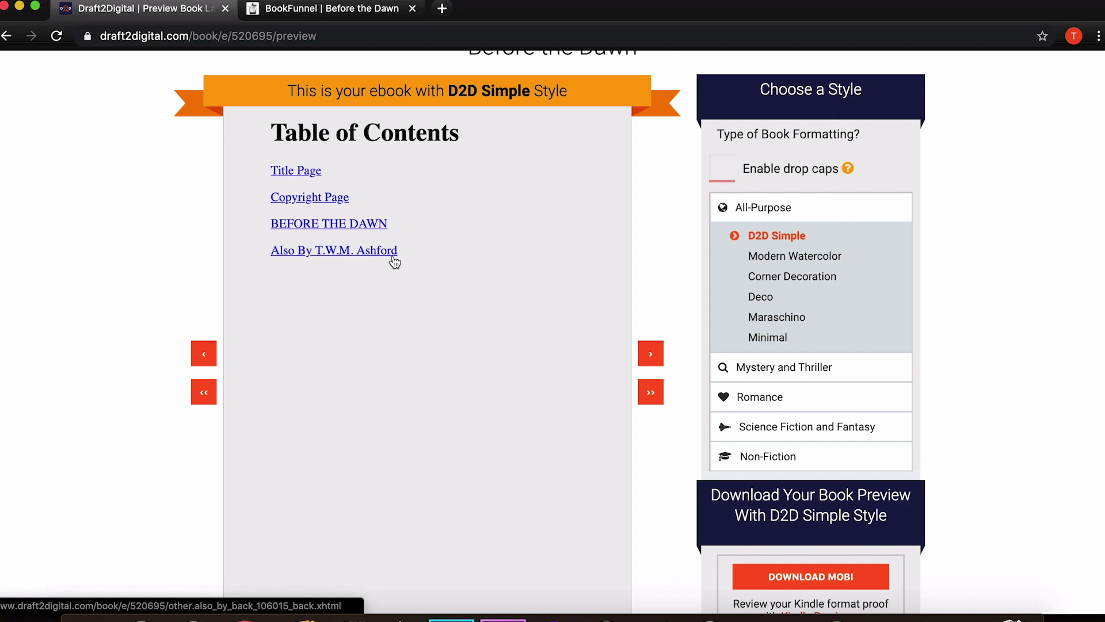
left_click(655, 355)
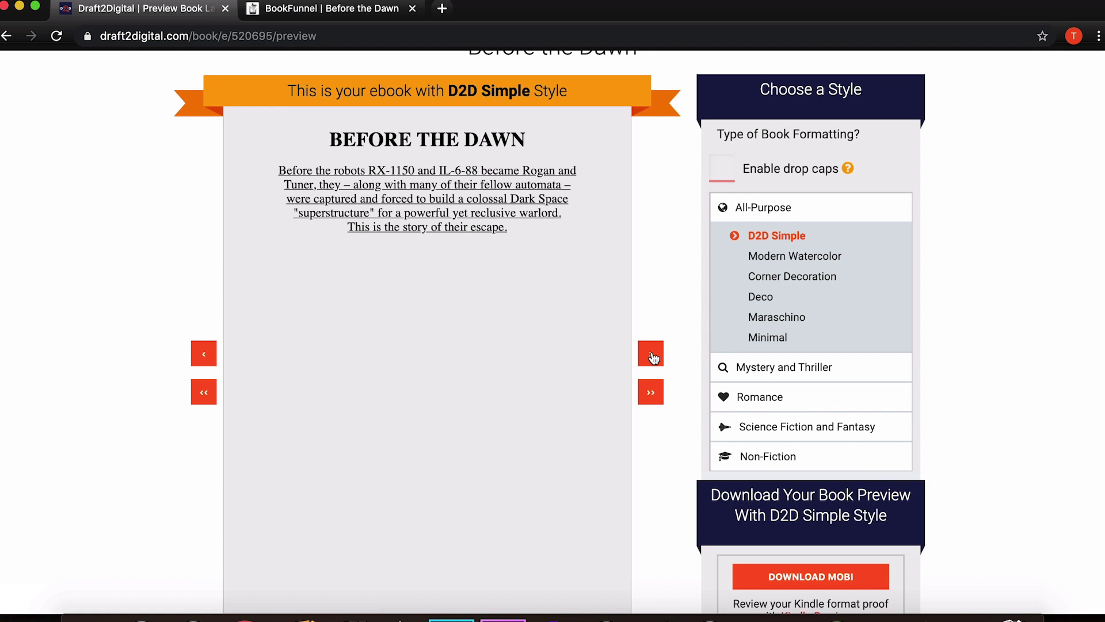
left_click(206, 359)
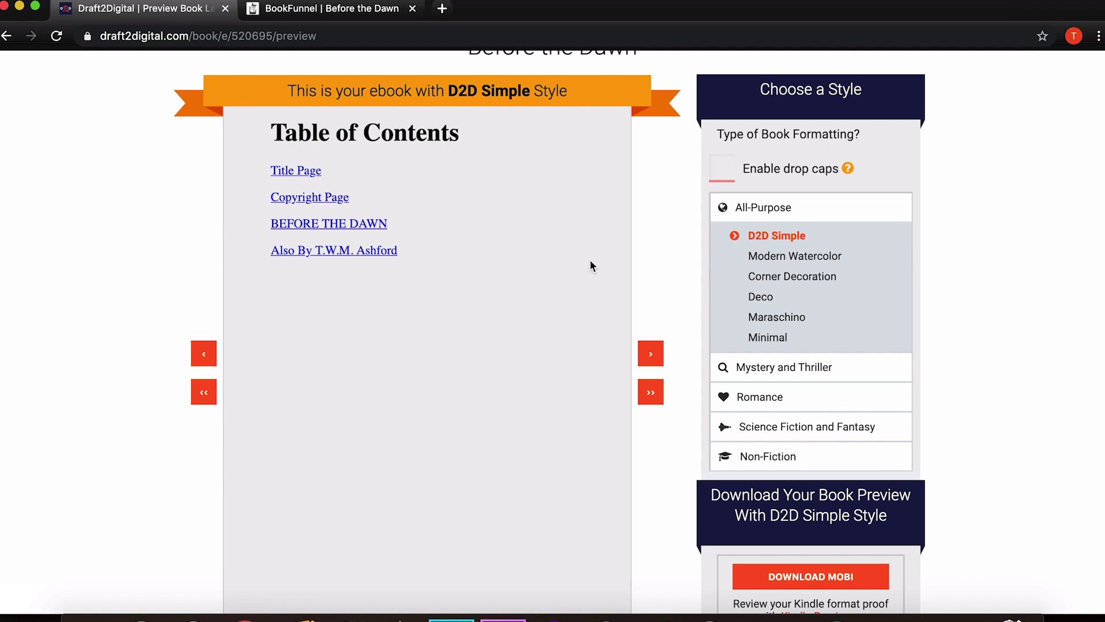
scroll(591, 266, "up", 3)
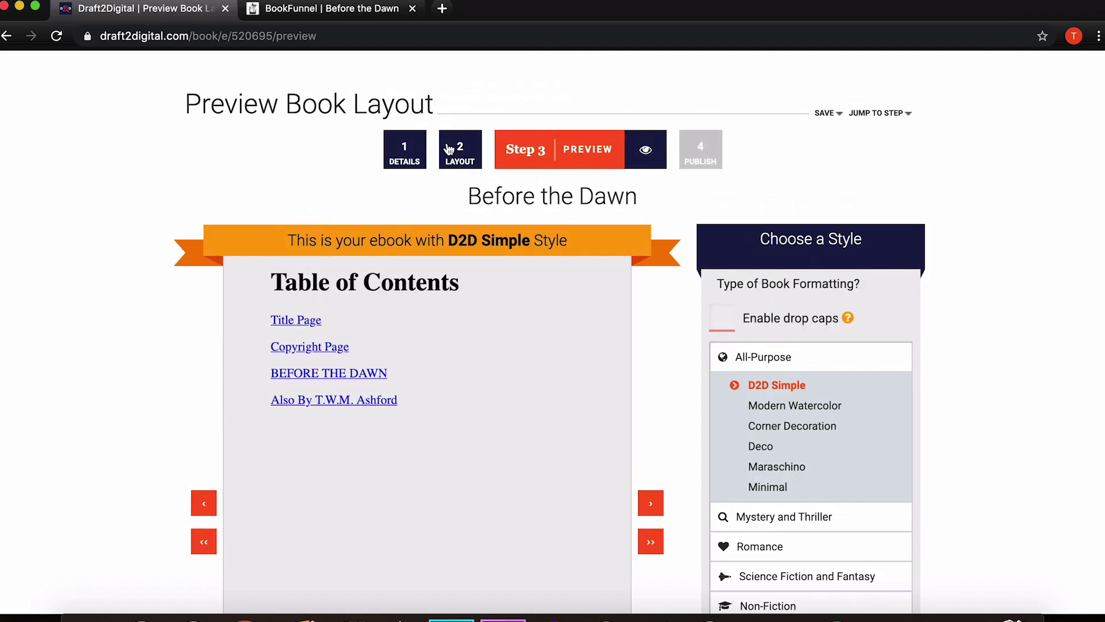
Advance the D2D Simple preview past the BEFORE THE DAWN page to the chapter text
scroll(536, 385, "down", 1)
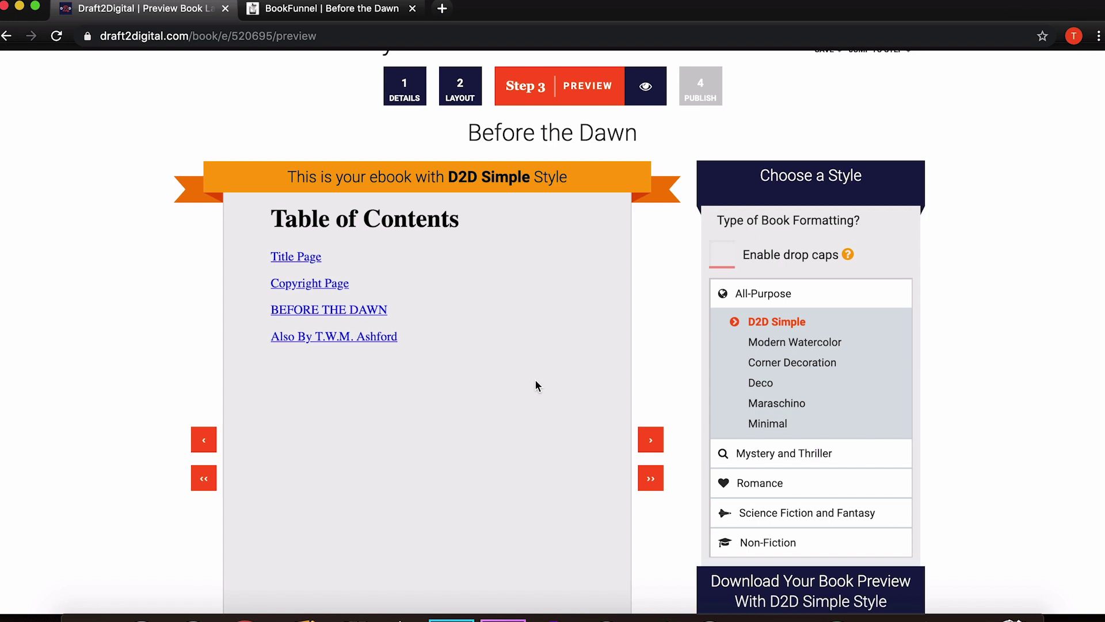
scroll(536, 386, "down", 2)
left_click(658, 348)
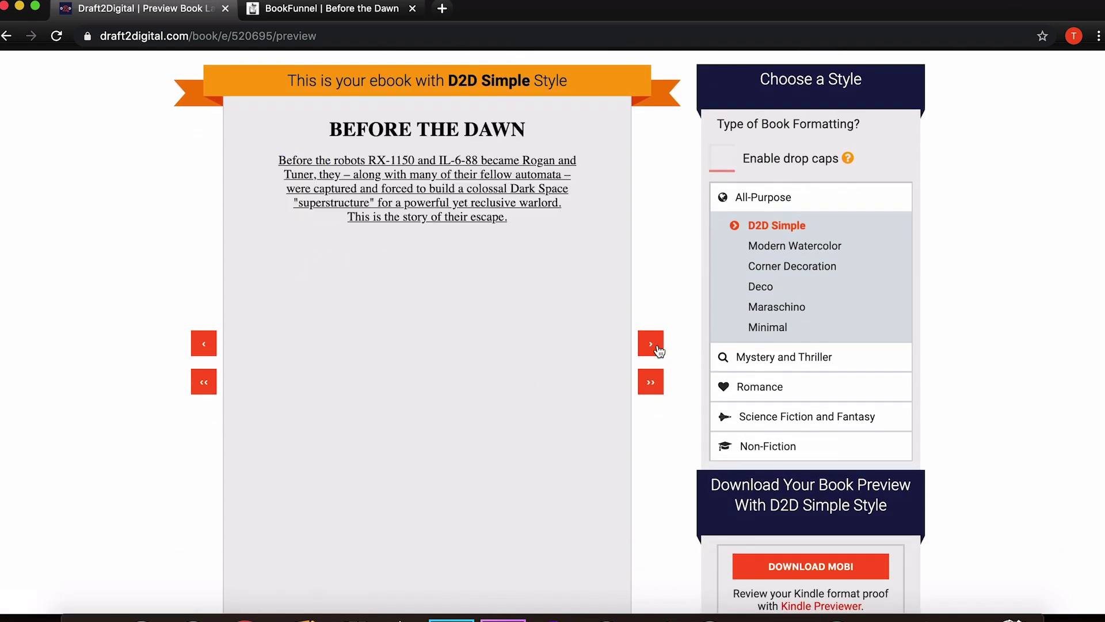
left_click(658, 348)
scroll(609, 319, "up", 1)
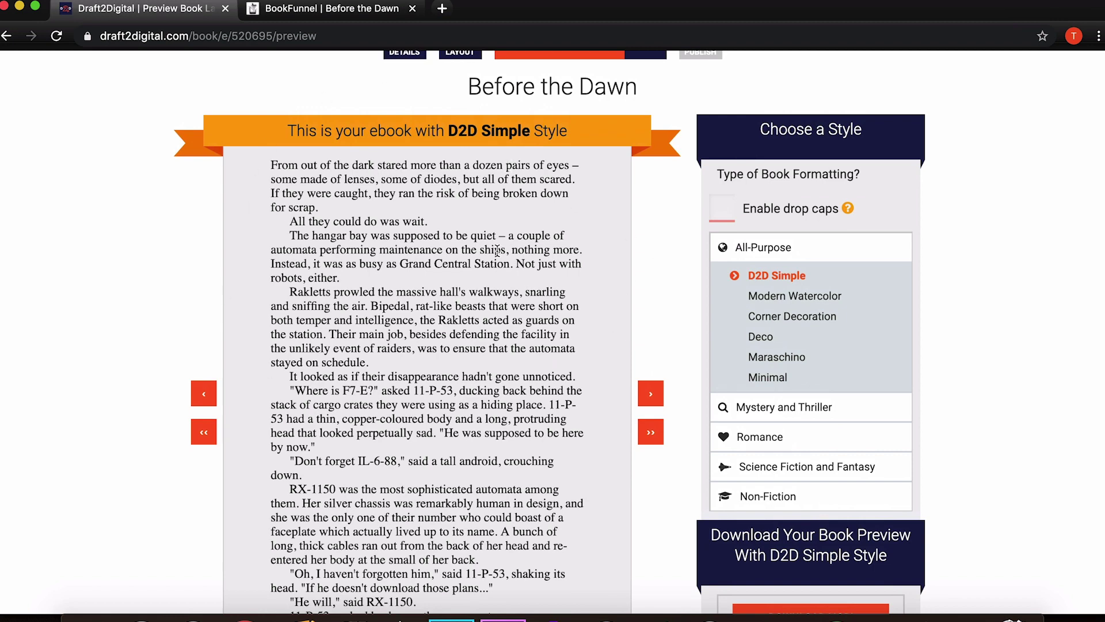
scroll(496, 253, "down", 3)
scroll(497, 253, "up", 2)
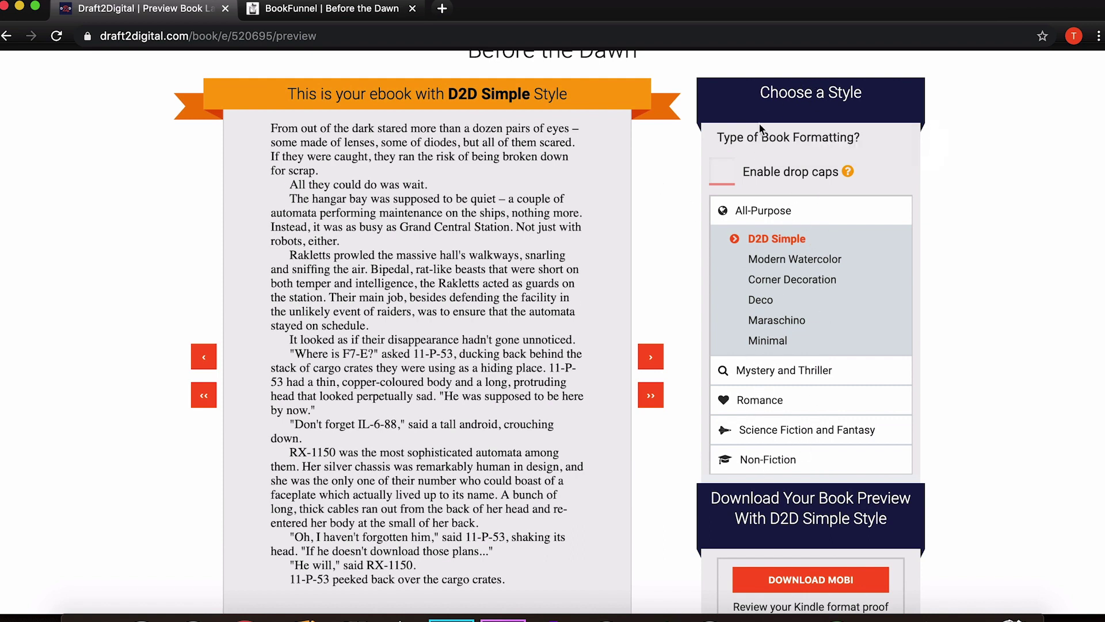
mouse_move(845, 155)
Enable drop caps and preview Digital Echo, toggling drop caps off and back on
left_click(722, 172)
left_click(744, 429)
left_click(738, 329)
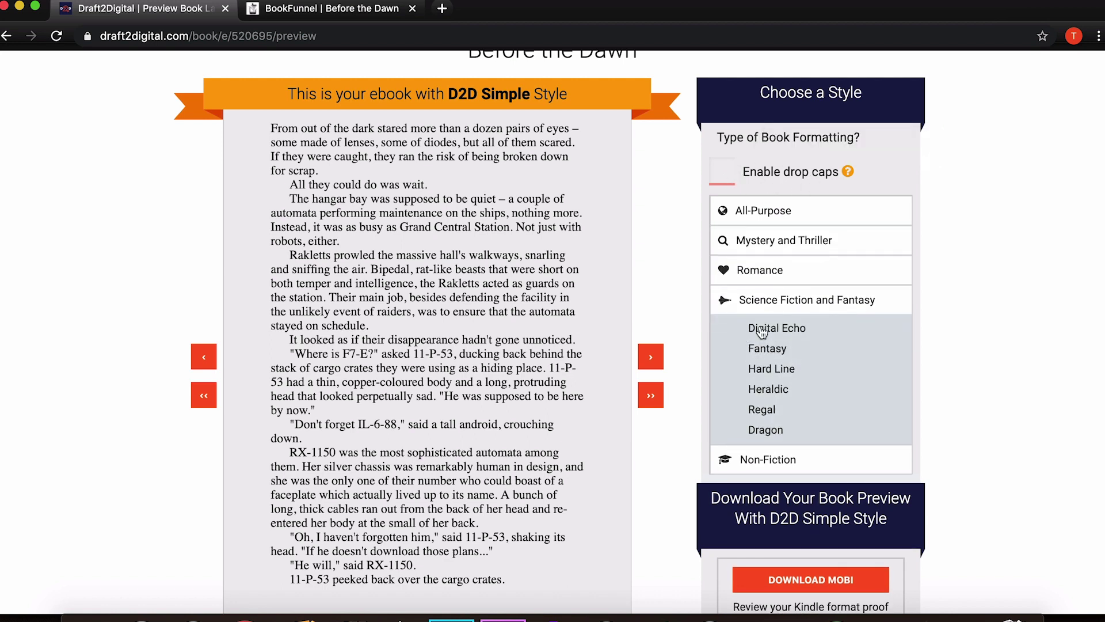
left_click(724, 178)
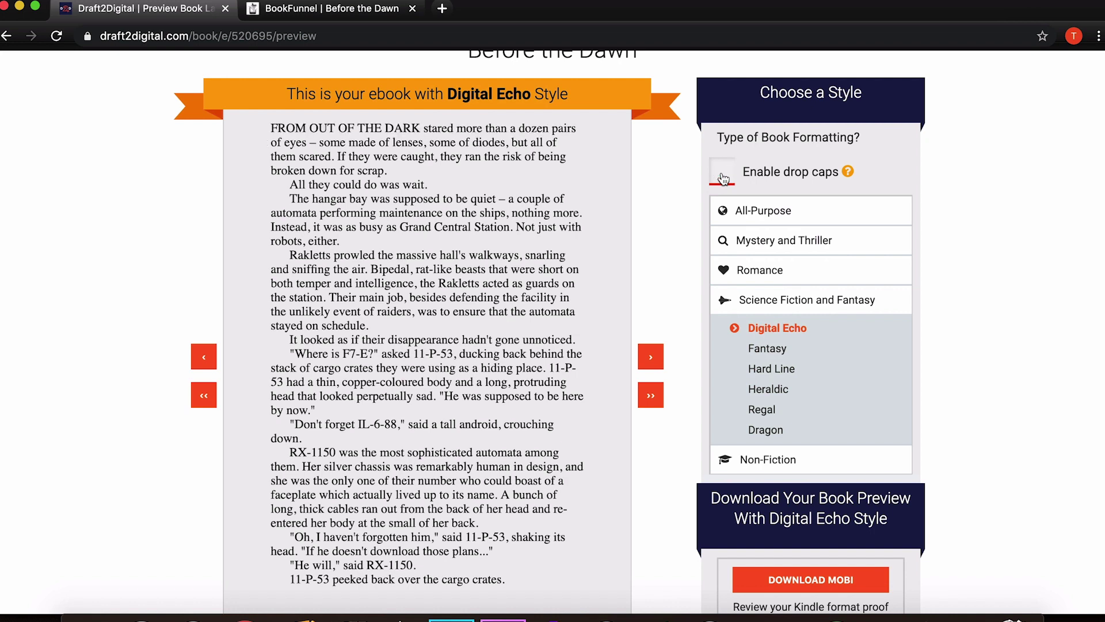
left_click(724, 178)
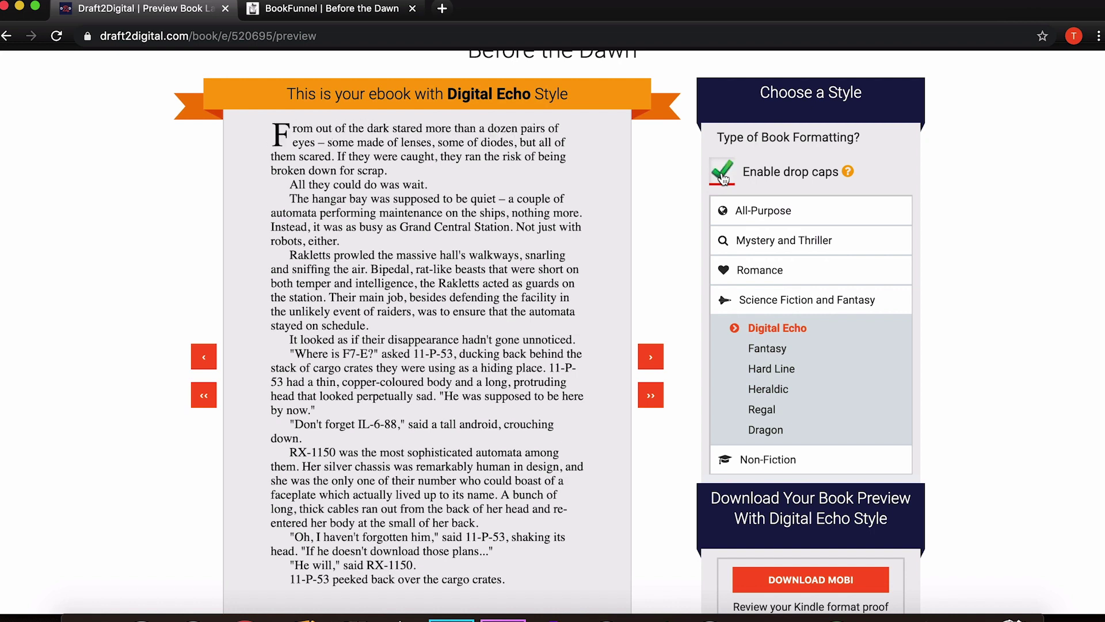
Preview the All-Purpose styles D2D Simple, Modern Watercolor, Deco, Maraschino and Minimal
left_click(736, 211)
left_click(779, 242)
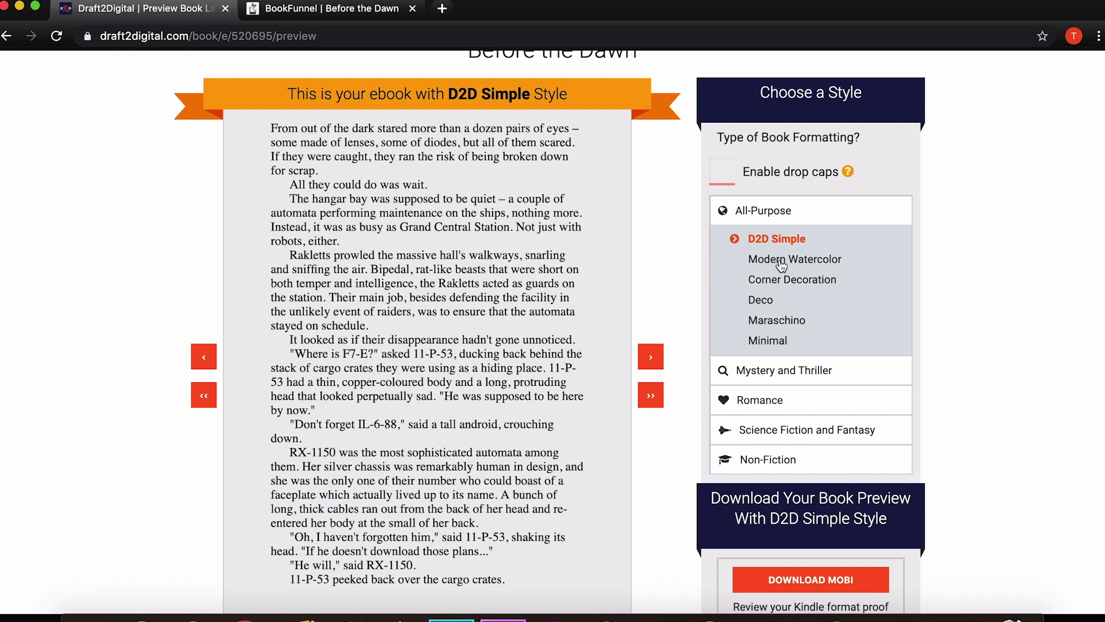
left_click(781, 264)
left_click(761, 299)
left_click(651, 357)
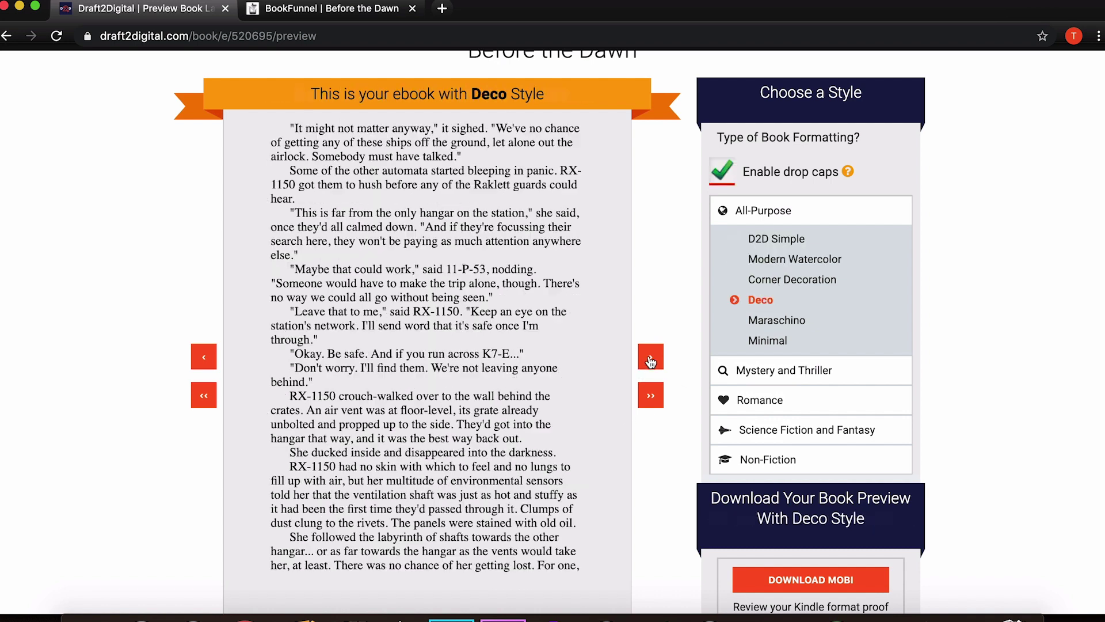
left_click(206, 354)
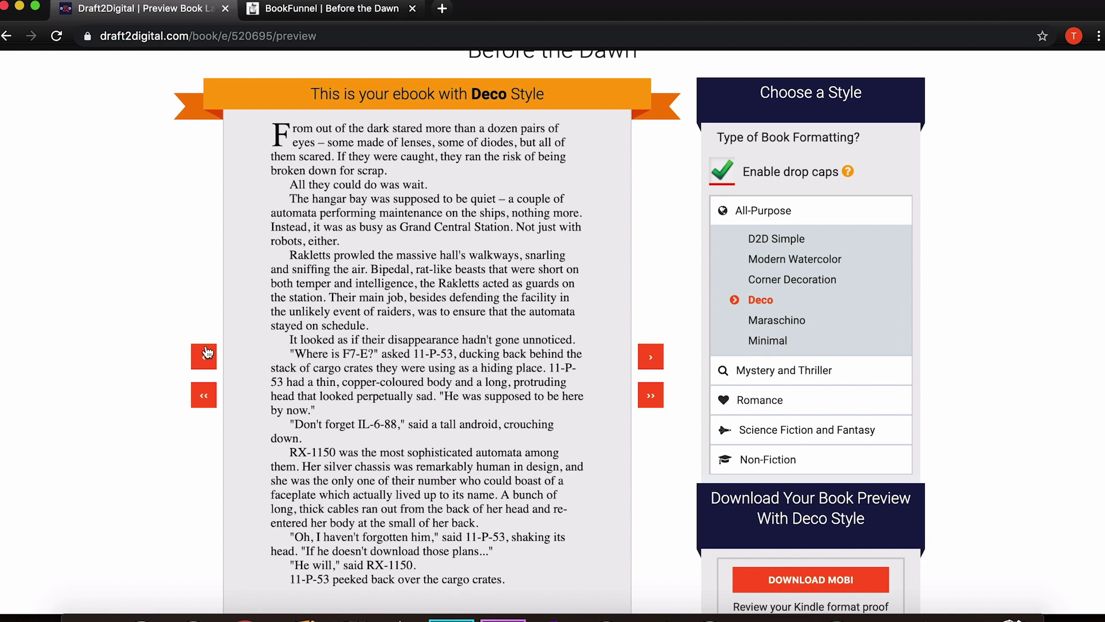
left_click(770, 322)
left_click(769, 341)
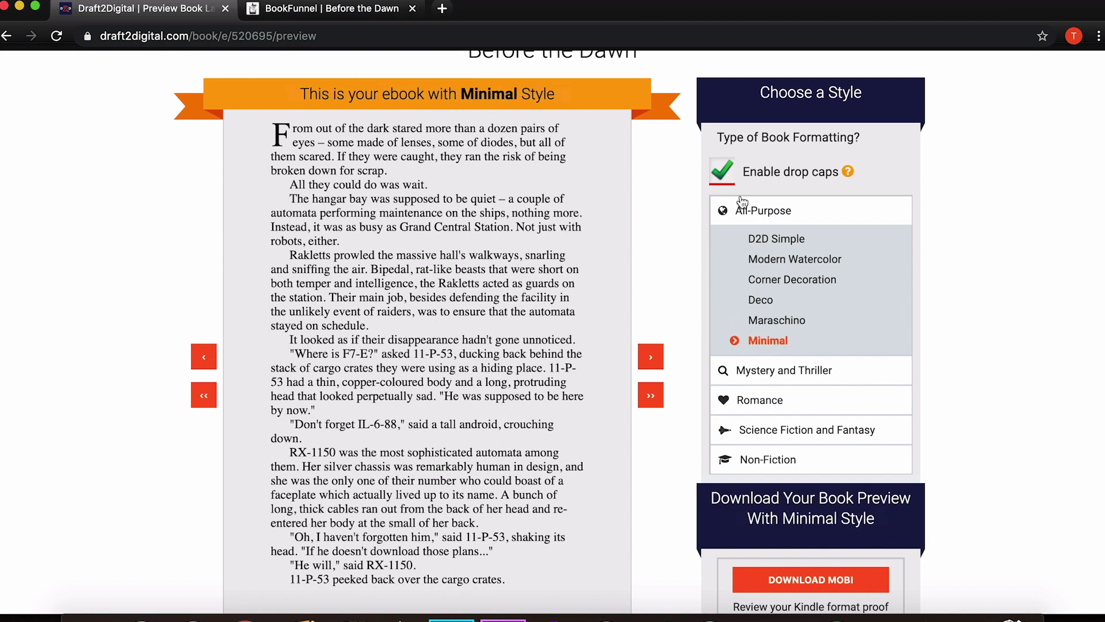
left_click(738, 221)
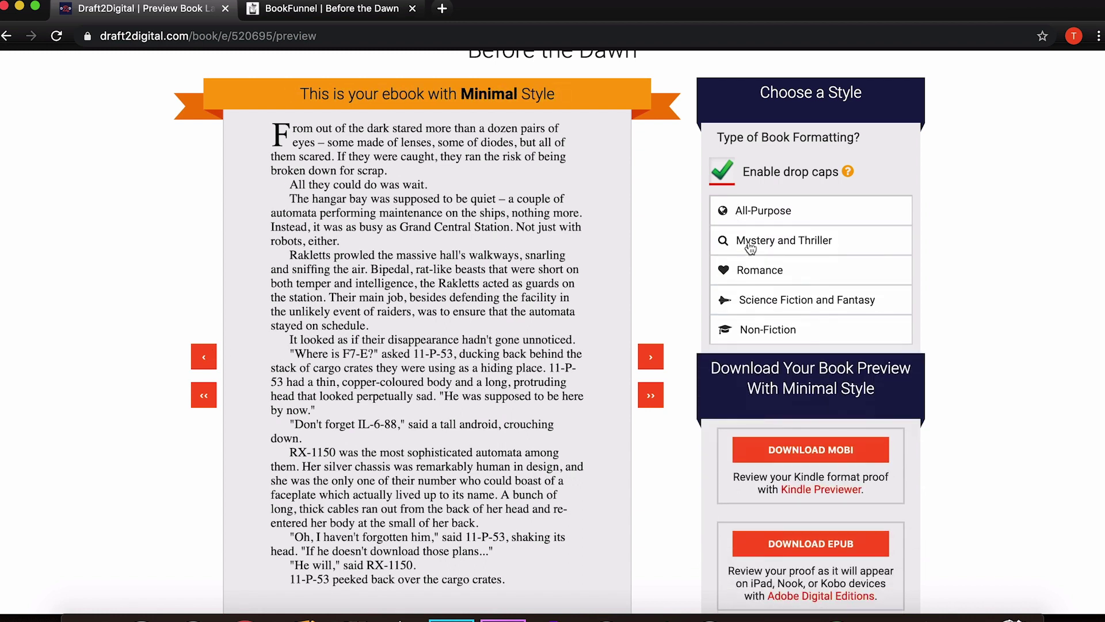
Preview the Romance styles Midnight Oil, Sweet Bow and Subtle Hearts
left_click(757, 272)
left_click(770, 298)
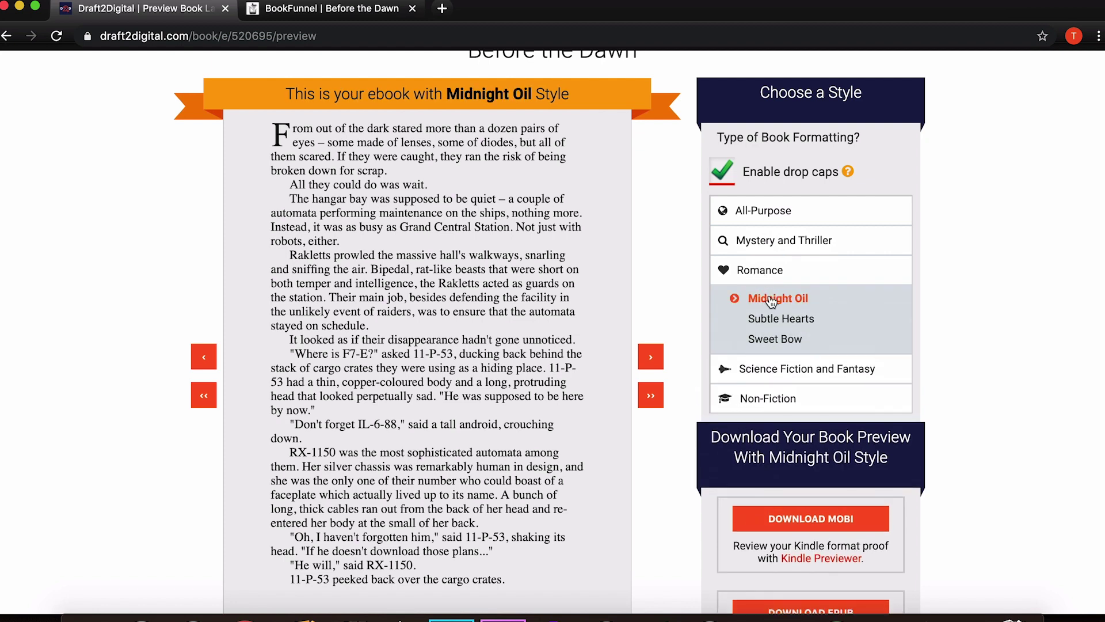
left_click(205, 357)
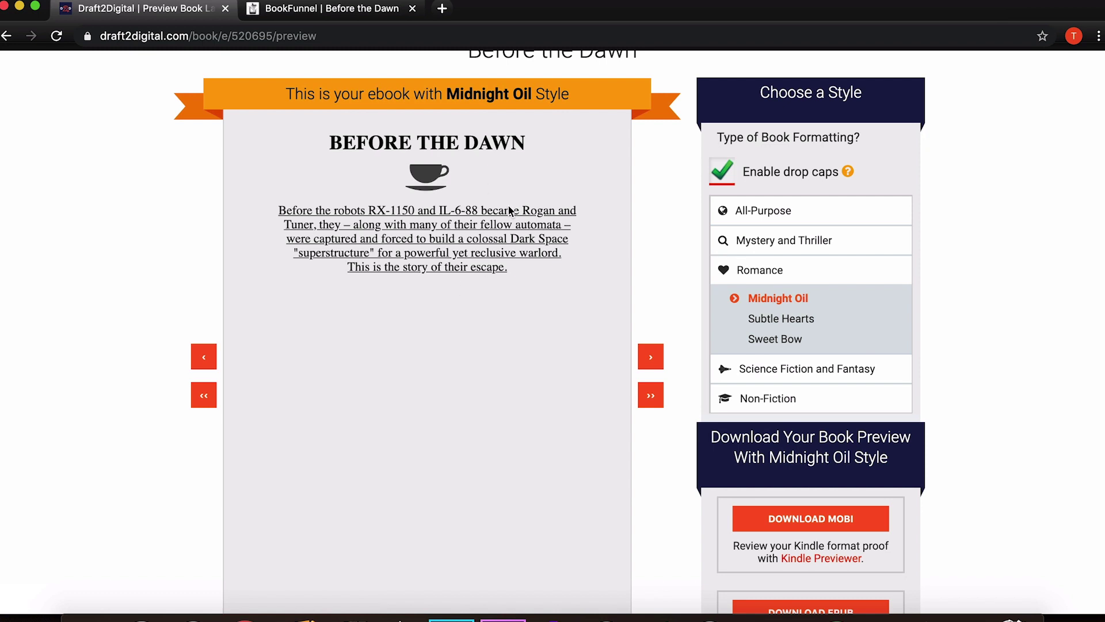
left_click(780, 339)
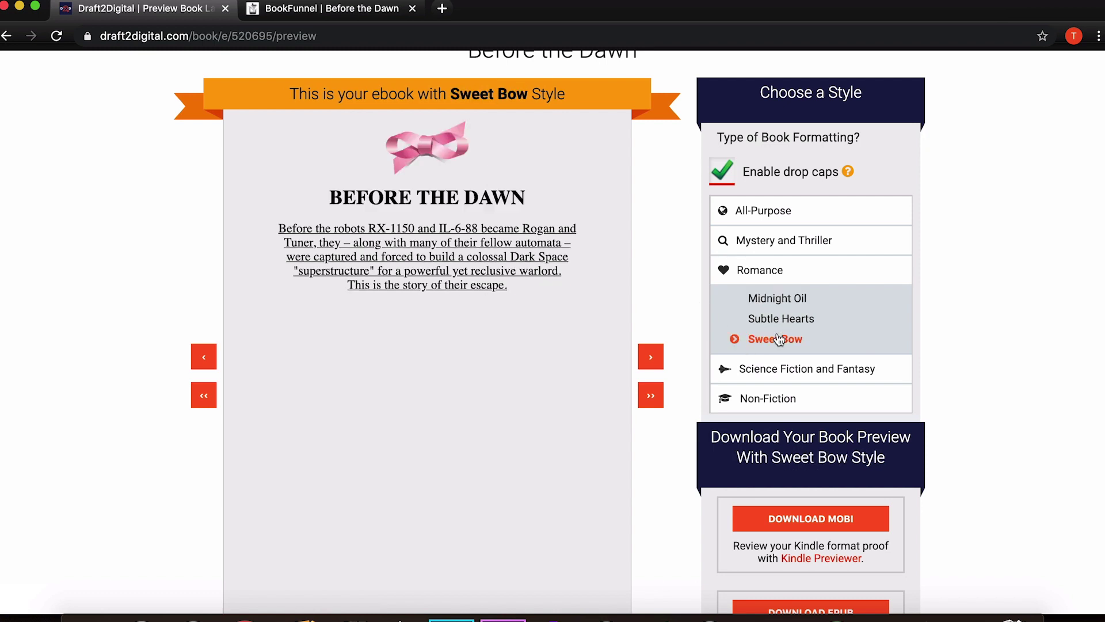
left_click(783, 323)
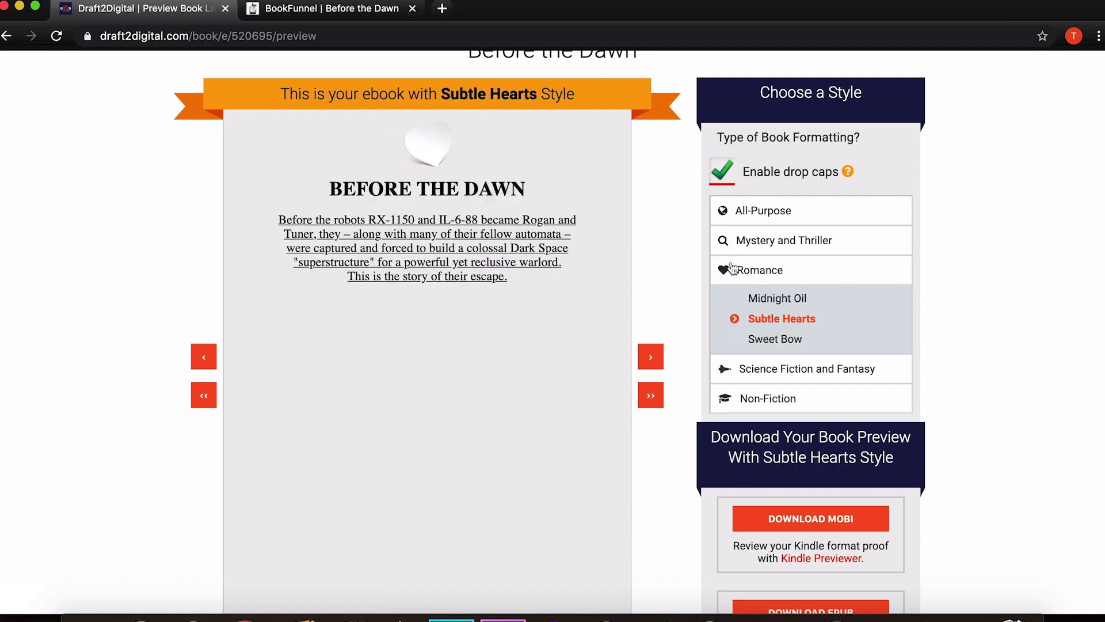
left_click(755, 271)
Preview Fantasy, Hard Line, Heraldic, Regal and Dragon, then Non-Fiction's D2D Block and Textbook
left_click(767, 302)
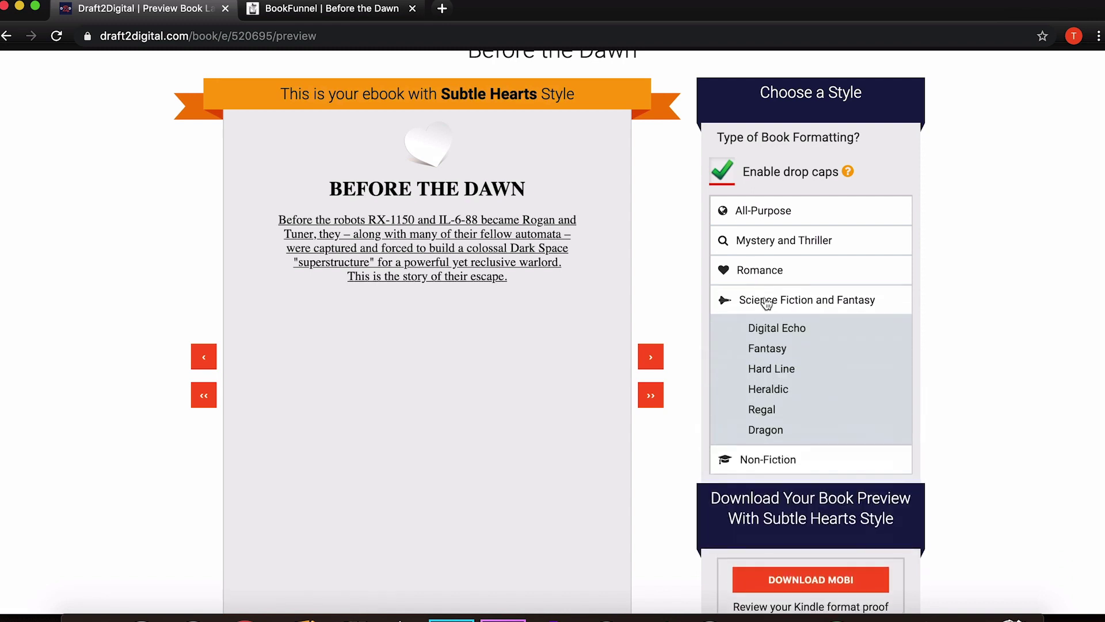
left_click(770, 332)
left_click(772, 356)
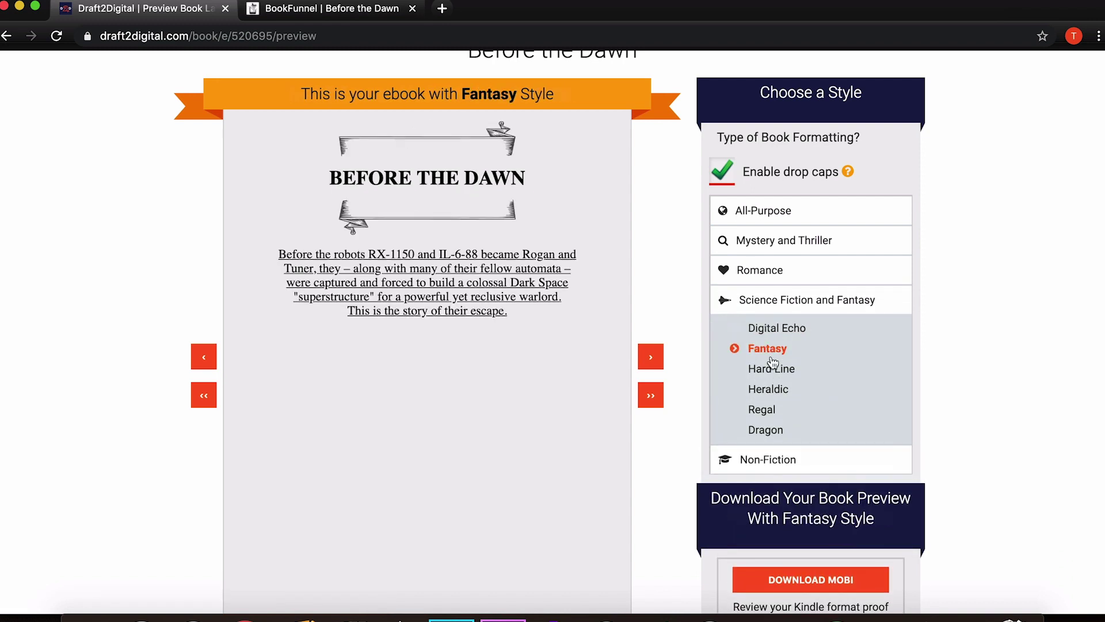
left_click(772, 369)
left_click(774, 390)
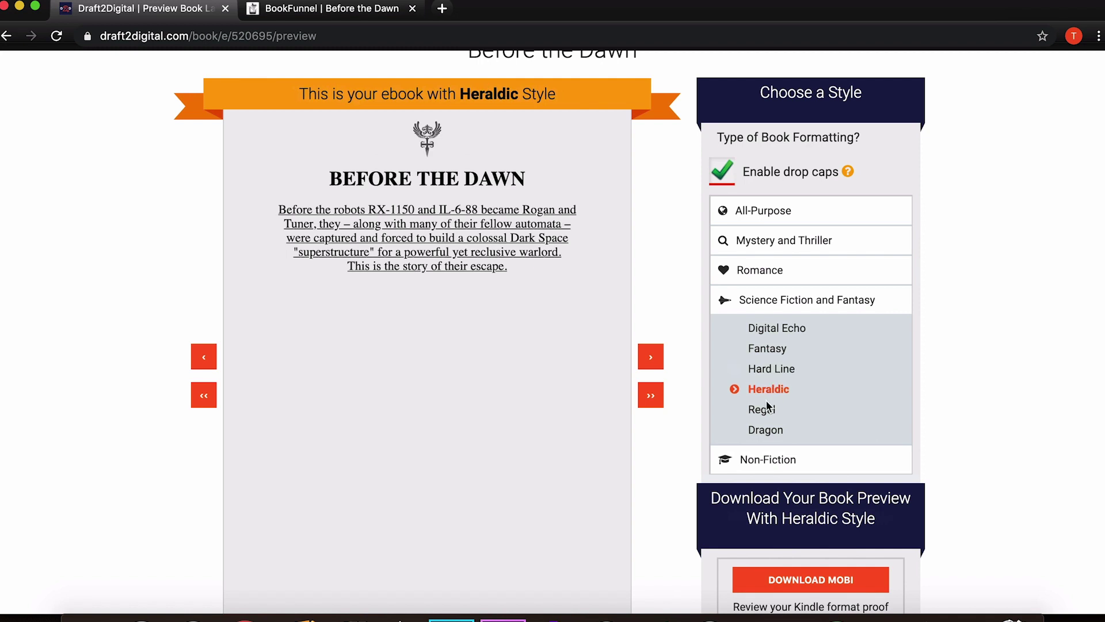
left_click(764, 411)
left_click(770, 432)
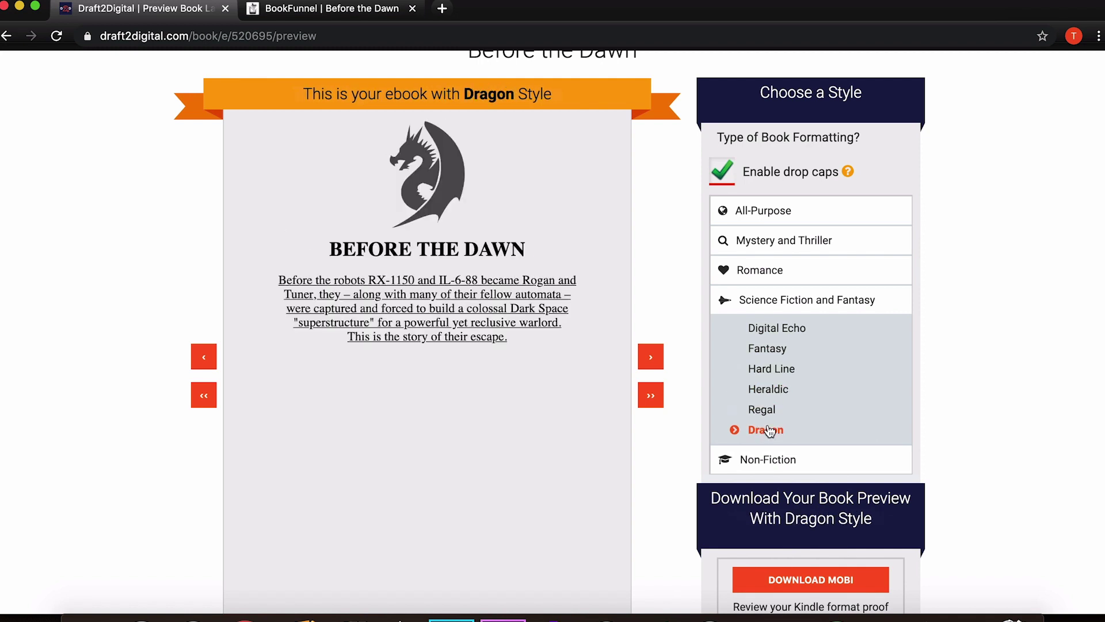
left_click(760, 459)
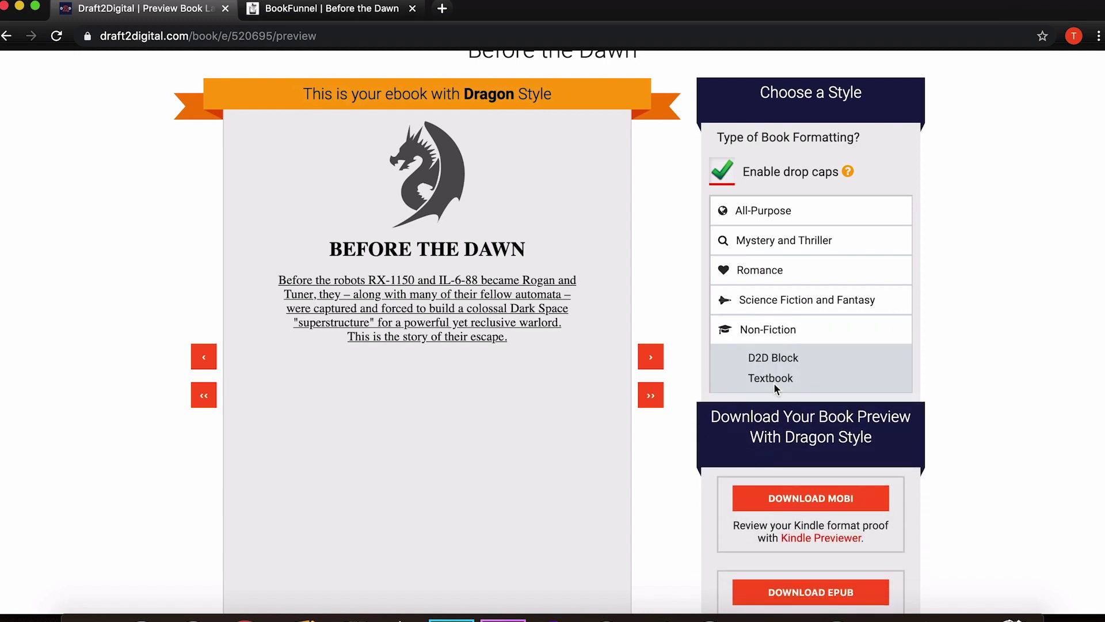
left_click(775, 360)
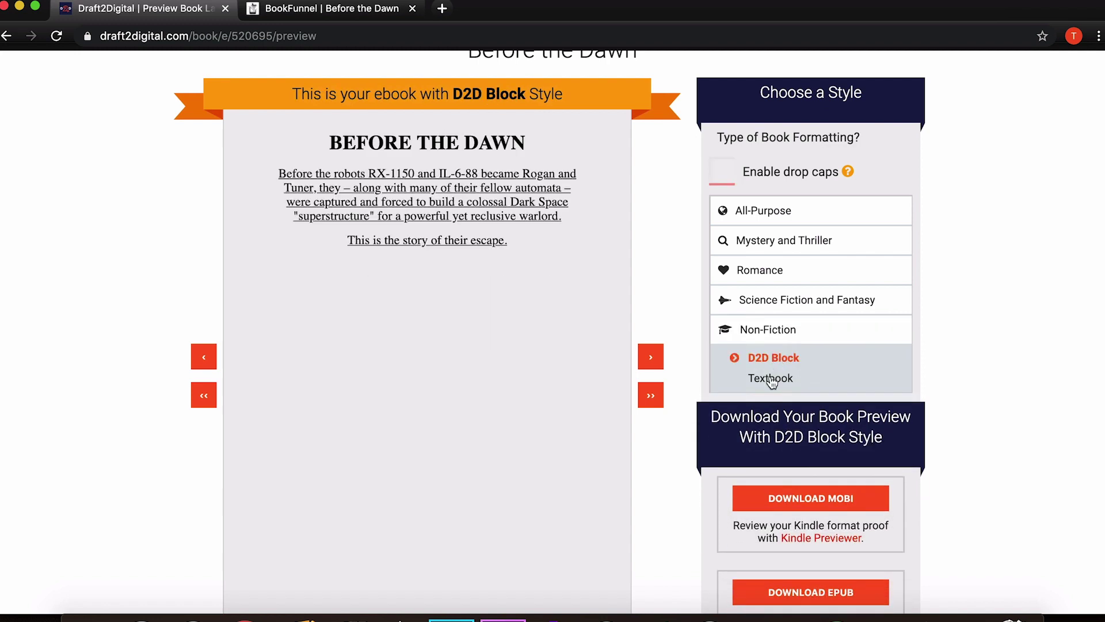
left_click(771, 380)
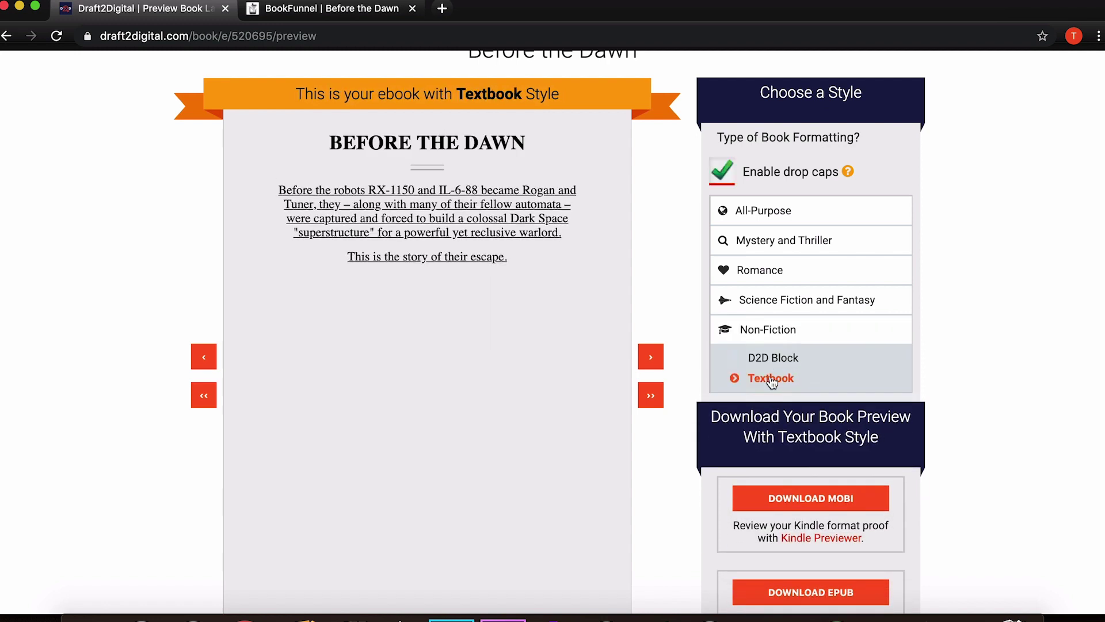
Preview Mystery styles Grime, Nevermore, Classy Mystery and A Clue, then return to Digital Echo
left_click(757, 248)
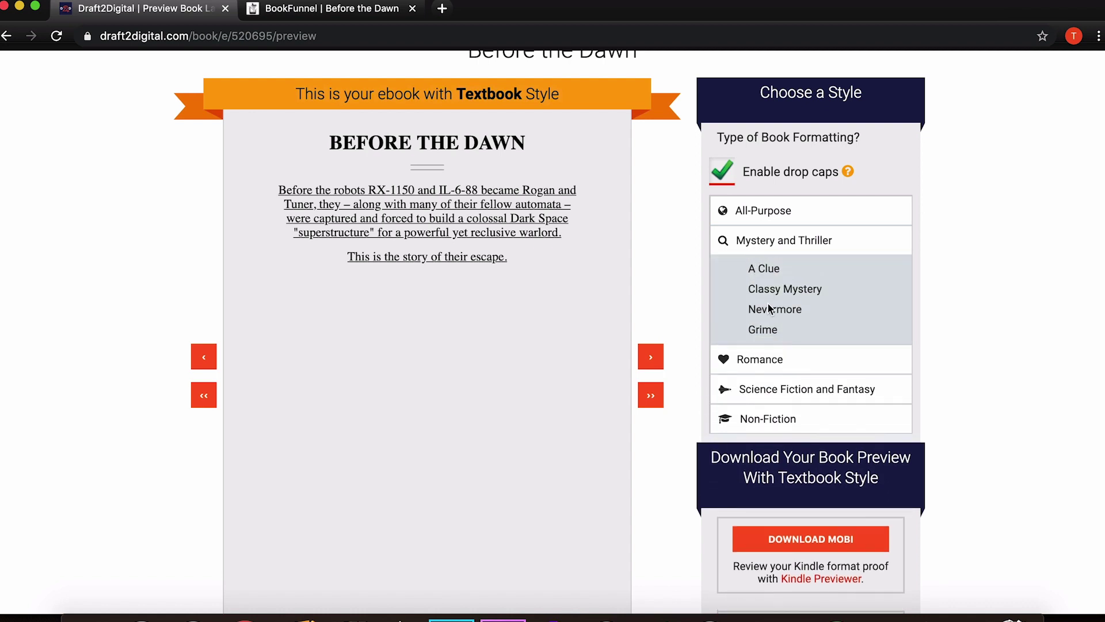
left_click(763, 331)
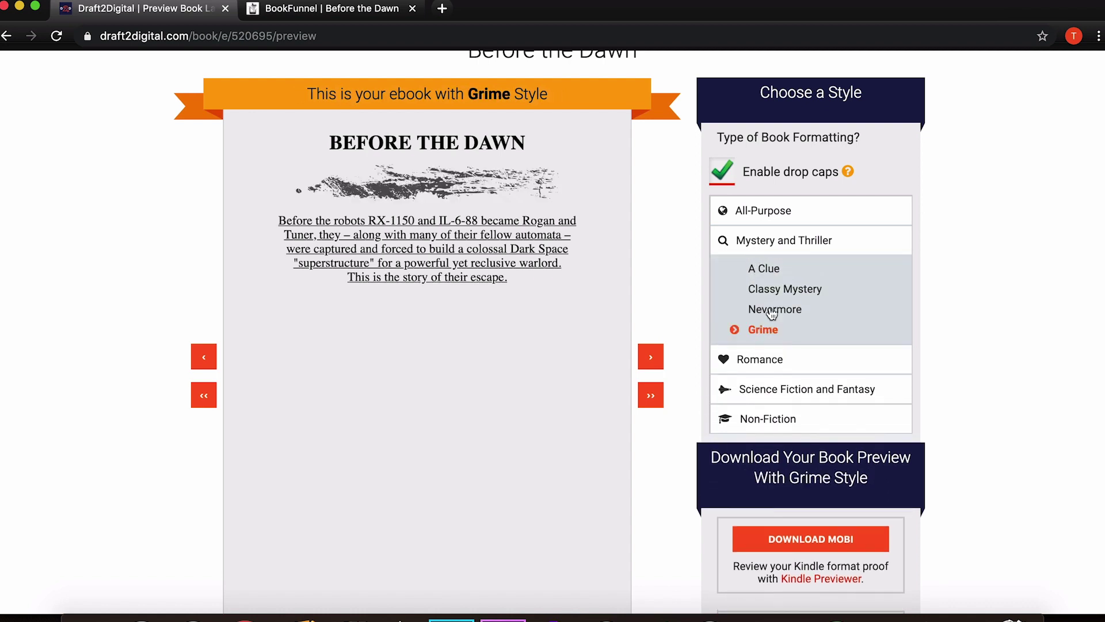
left_click(771, 309)
left_click(778, 294)
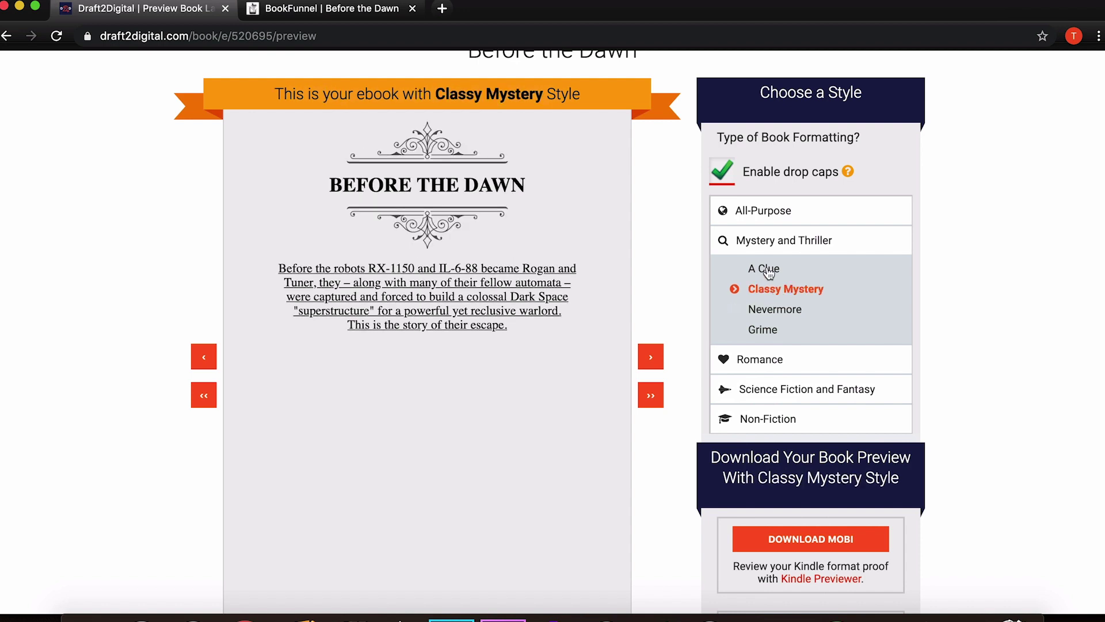
left_click(769, 273)
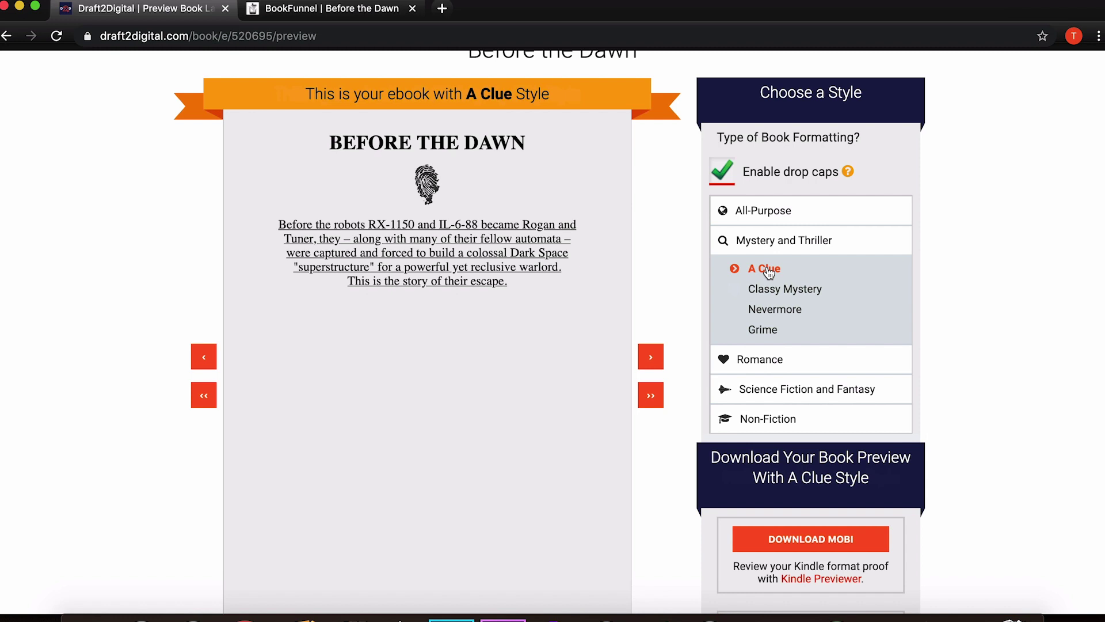
left_click(759, 244)
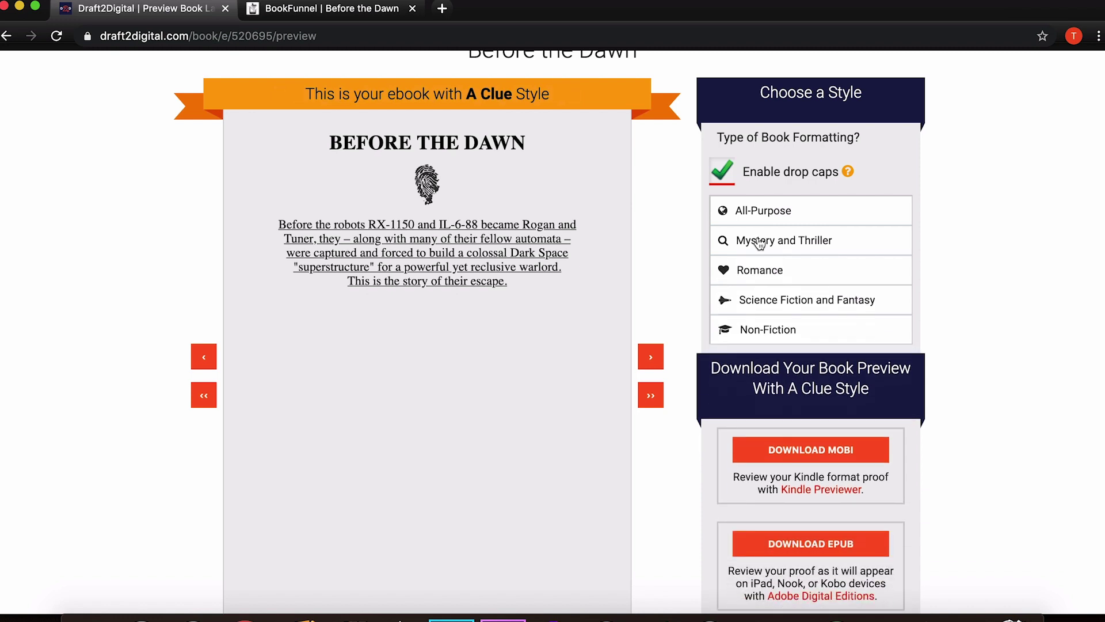
left_click(751, 299)
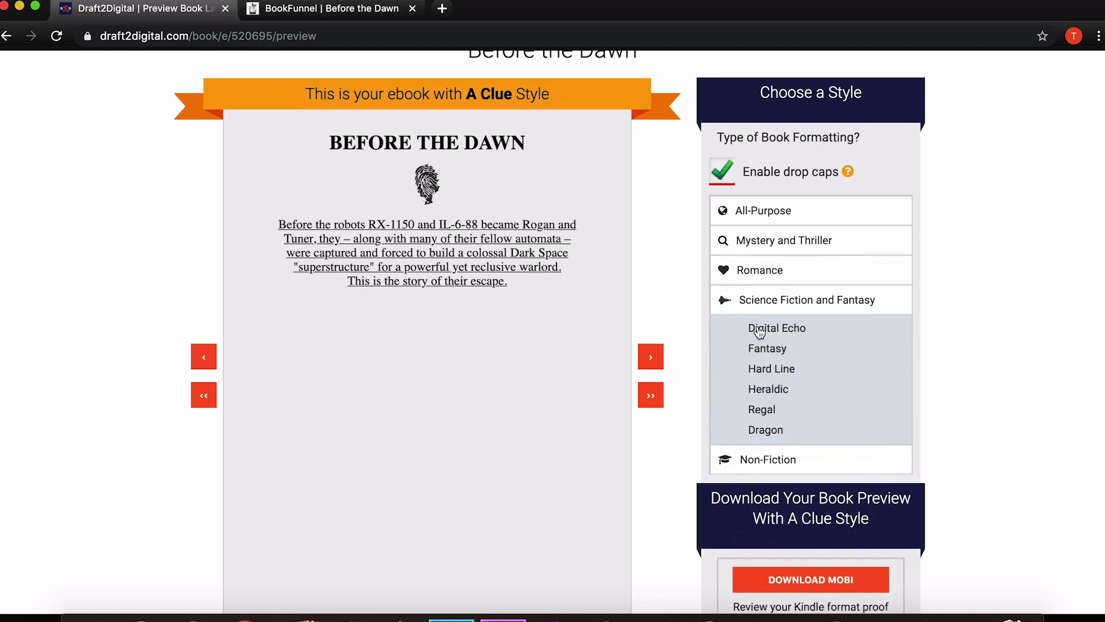
left_click(758, 329)
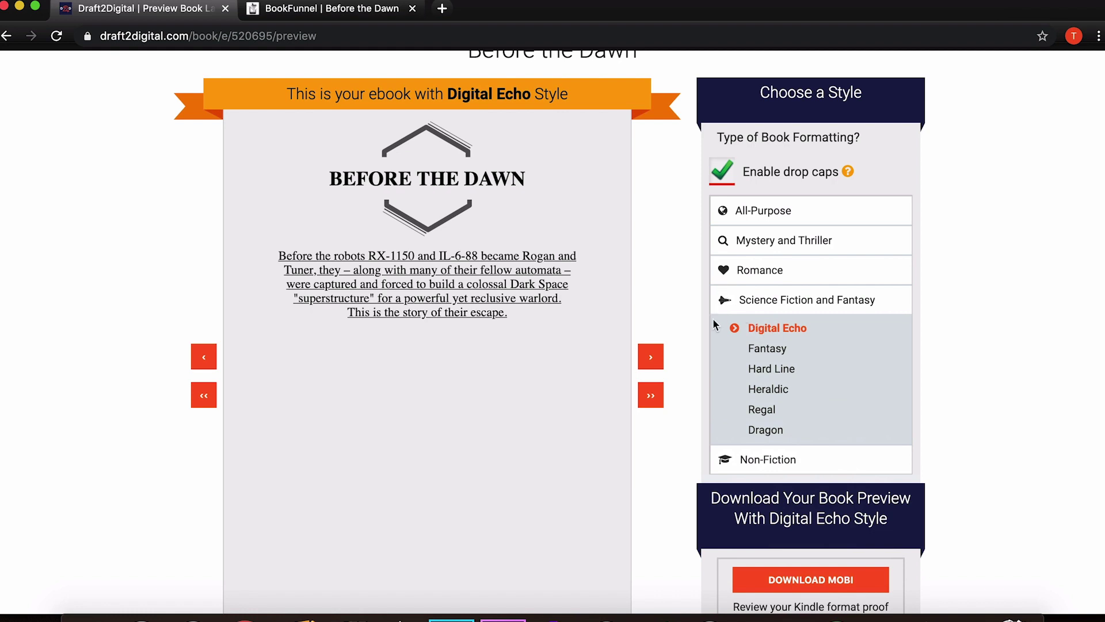
Page through the Digital Echo preview to the final Also By page listing Before the Dawn
scroll(709, 329, "down", 3)
scroll(710, 335, "up", 2)
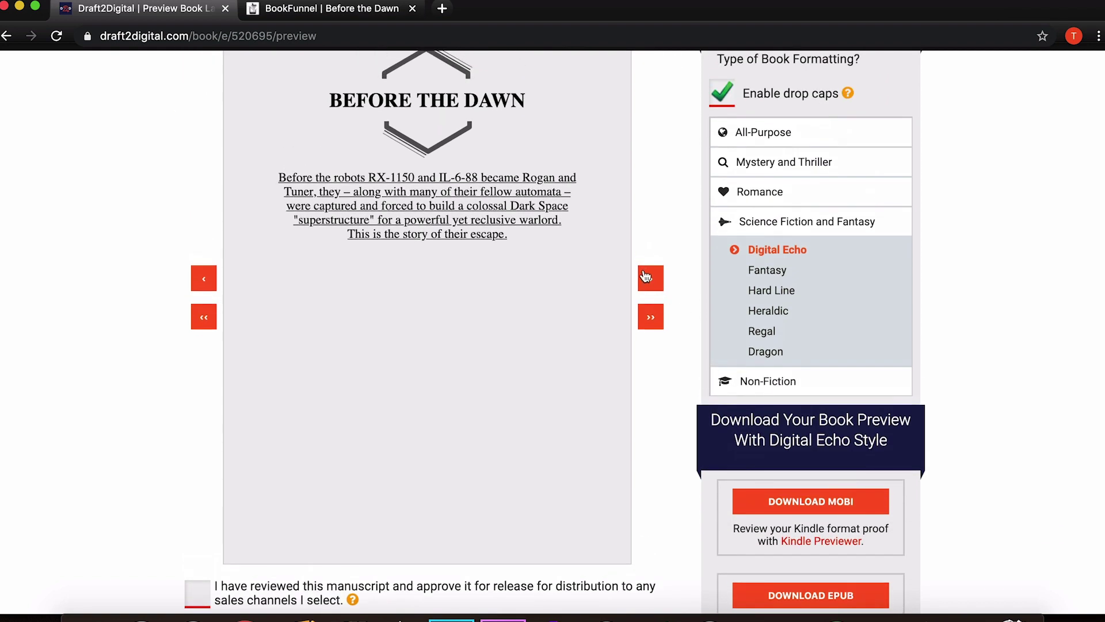
scroll(653, 288, "up", 2)
left_click(651, 318)
left_click(651, 317)
left_click(651, 317)
left_click(651, 318)
left_click(654, 316)
left_click(654, 315)
left_click(654, 315)
left_click(654, 315)
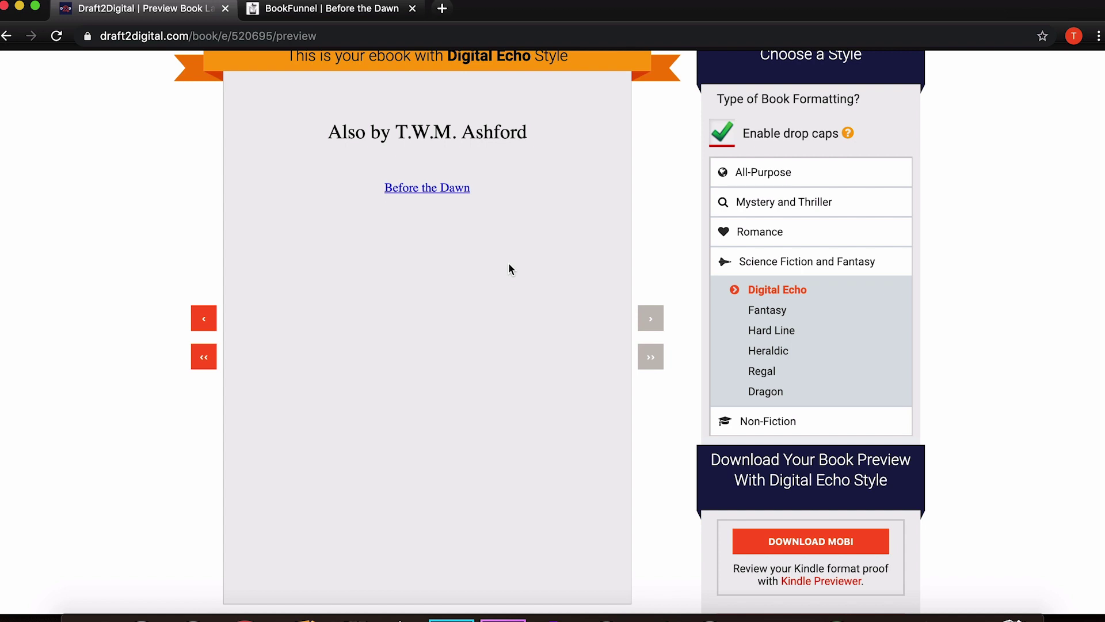
scroll(509, 269, "down", 1)
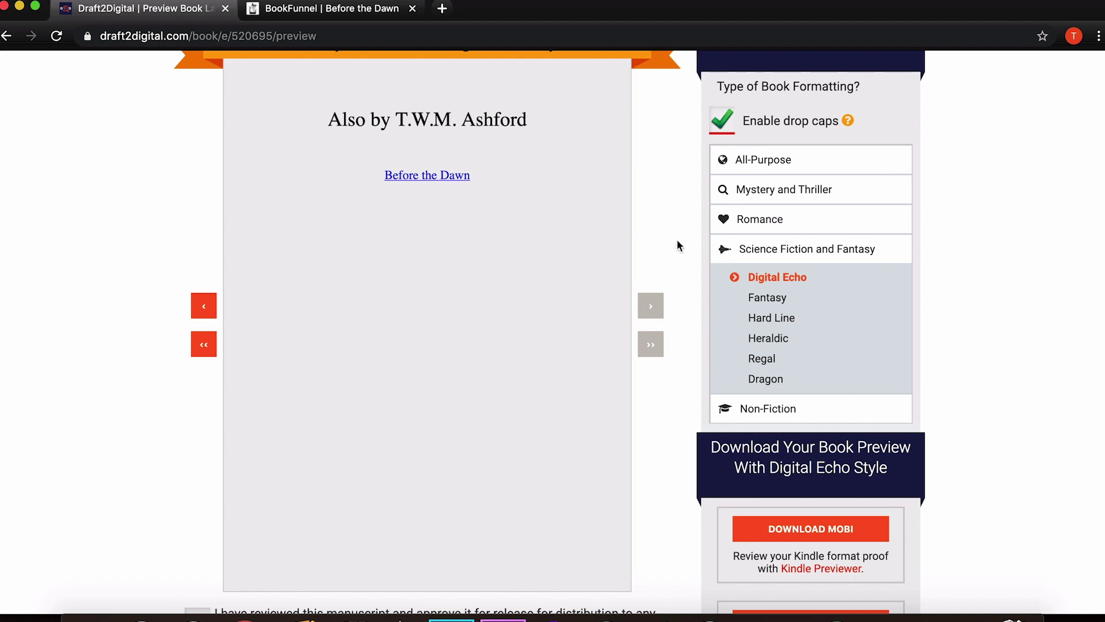
Tick 'I have reviewed this manuscript' and save the preview step to reach Step 4 Publish
scroll(676, 242, "up", 5)
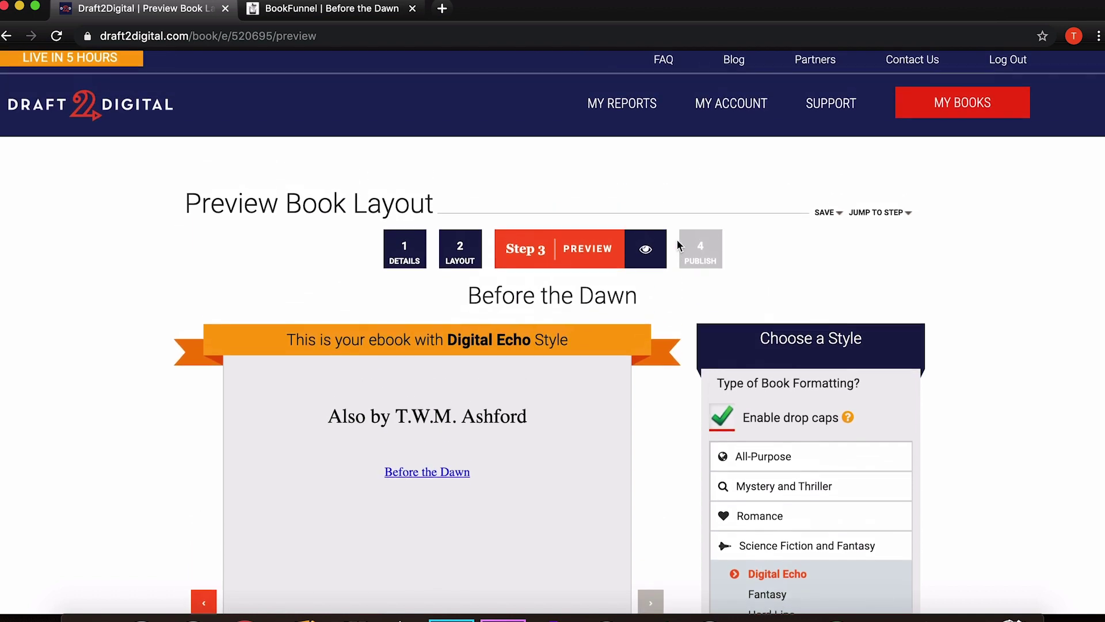
scroll(677, 242, "down", 1)
scroll(676, 245, "down", 8)
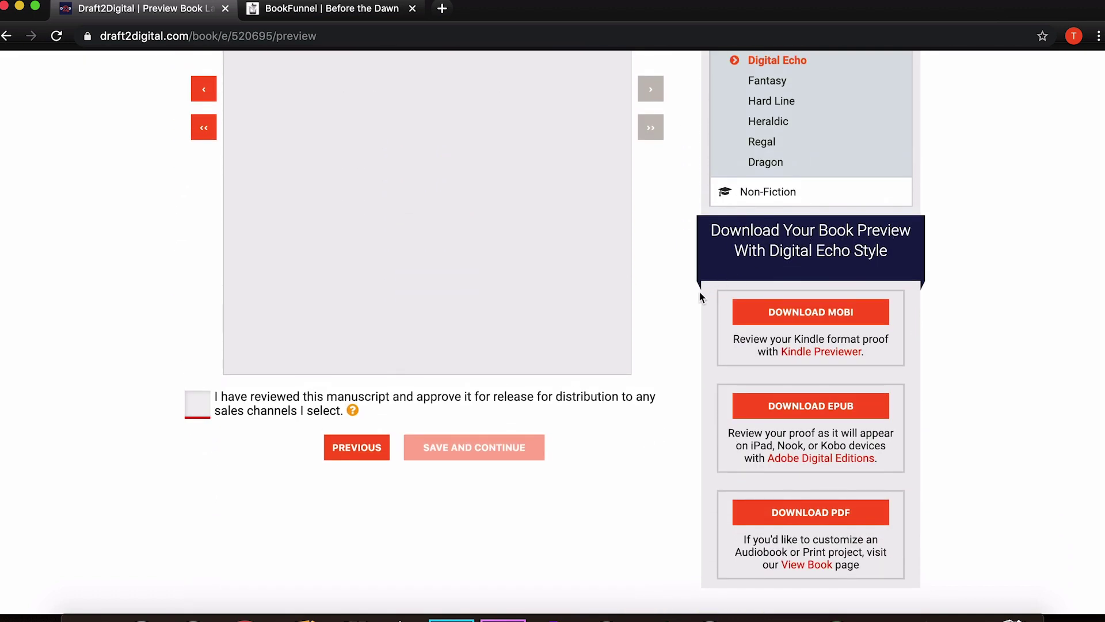
scroll(685, 307, "up", 5)
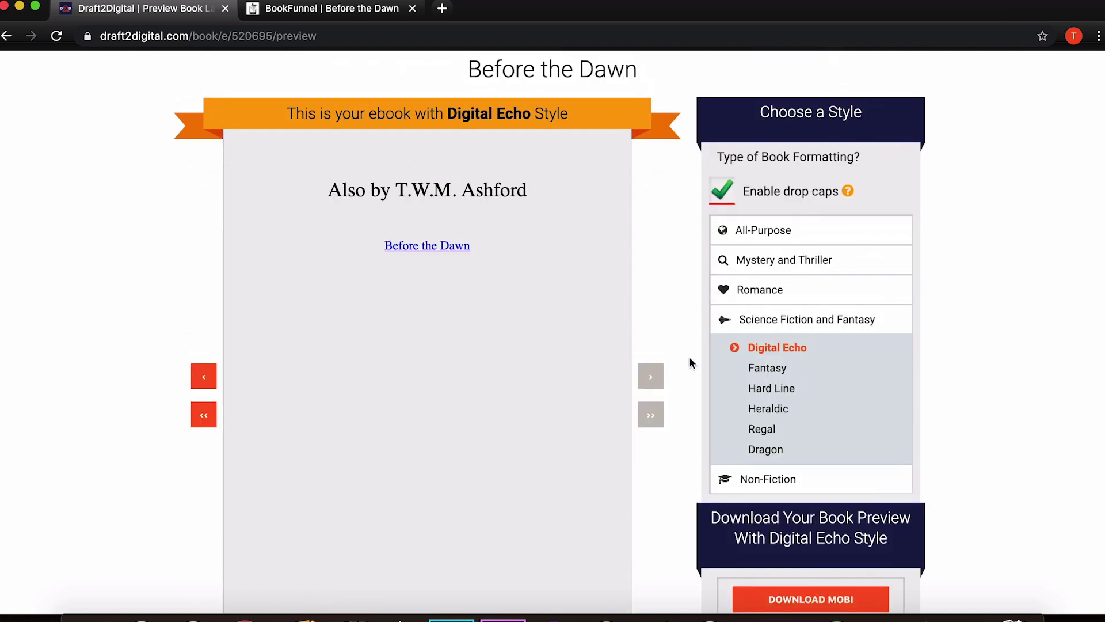
scroll(689, 357, "down", 4)
scroll(671, 336, "down", 2)
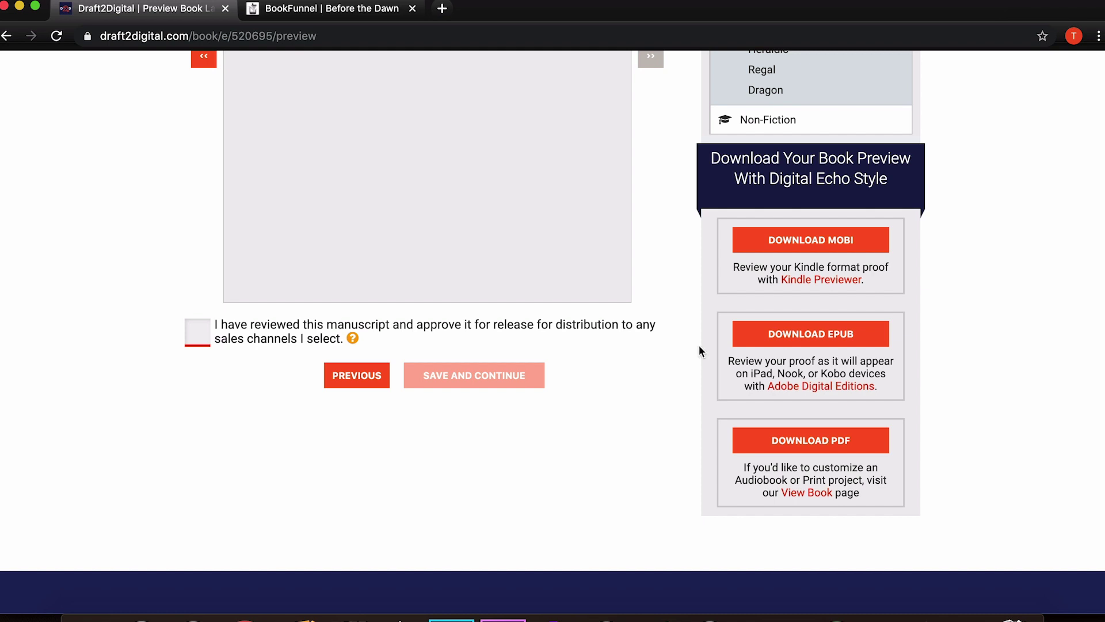
scroll(692, 346, "up", 3)
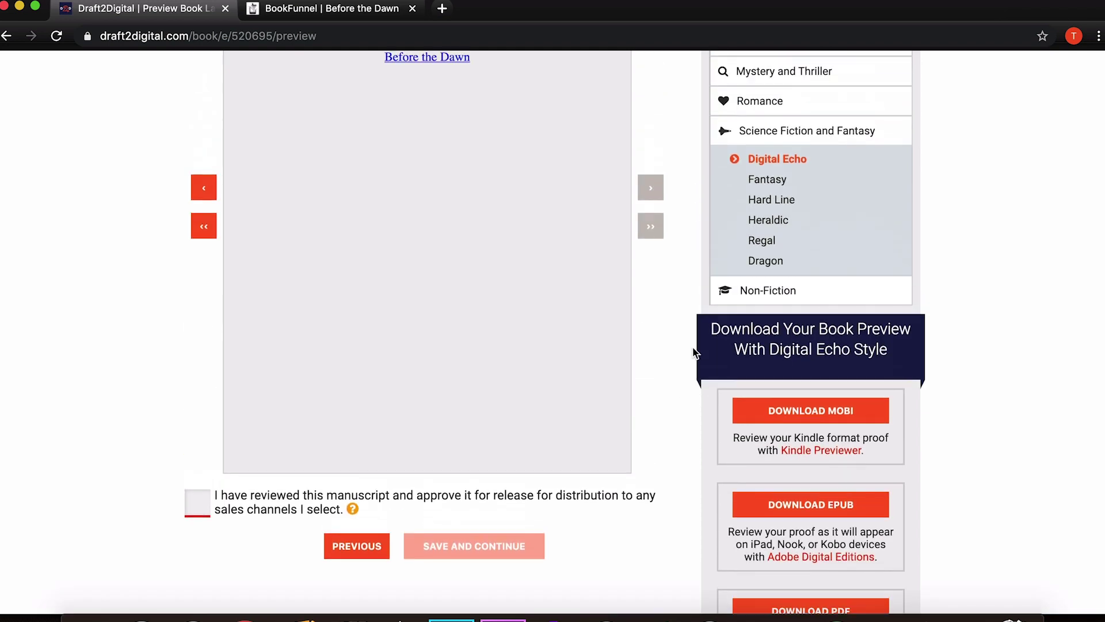
scroll(692, 347, "down", 2)
scroll(692, 346, "down", 1)
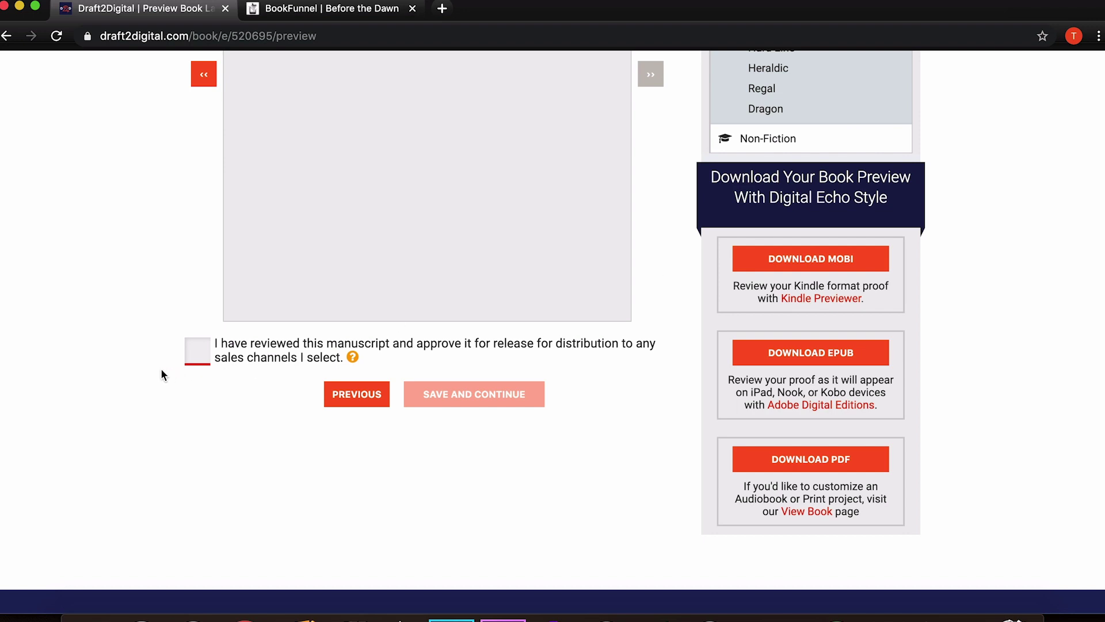
left_click(198, 360)
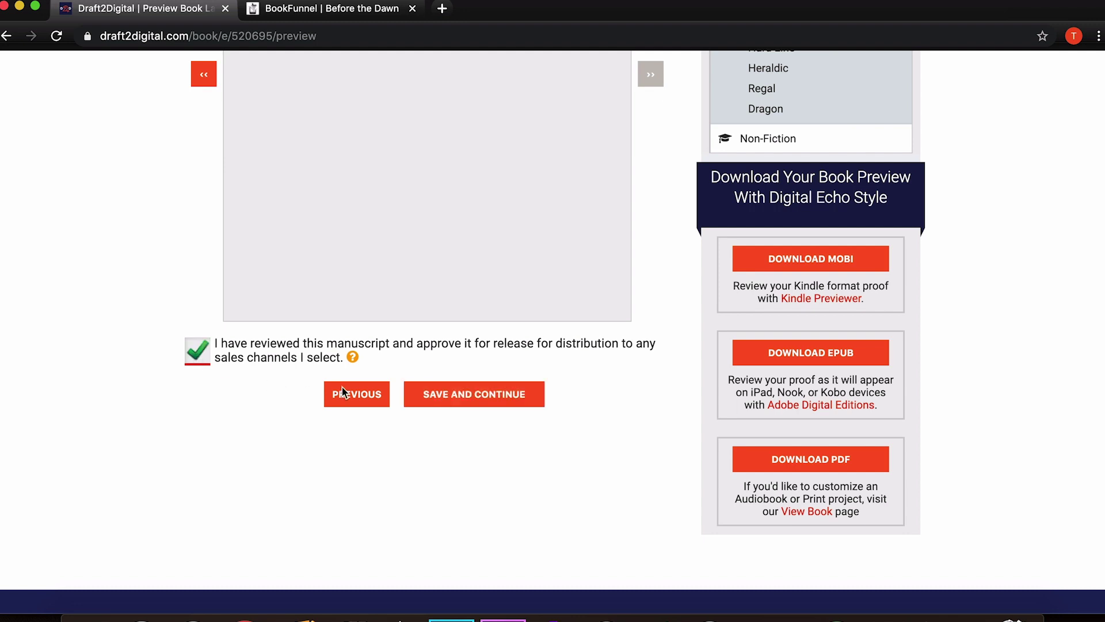
left_click(479, 400)
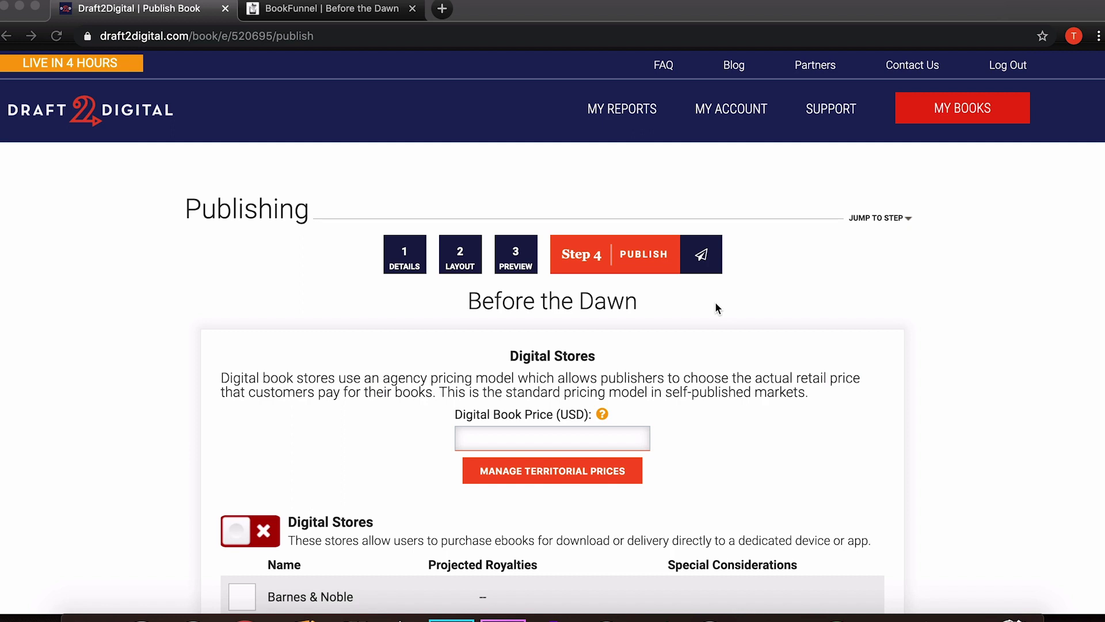
Scroll the Publish page to the Digital Stores list: Barnes & Noble, Kobo, Apple and Tolino
scroll(715, 301, "down", 3)
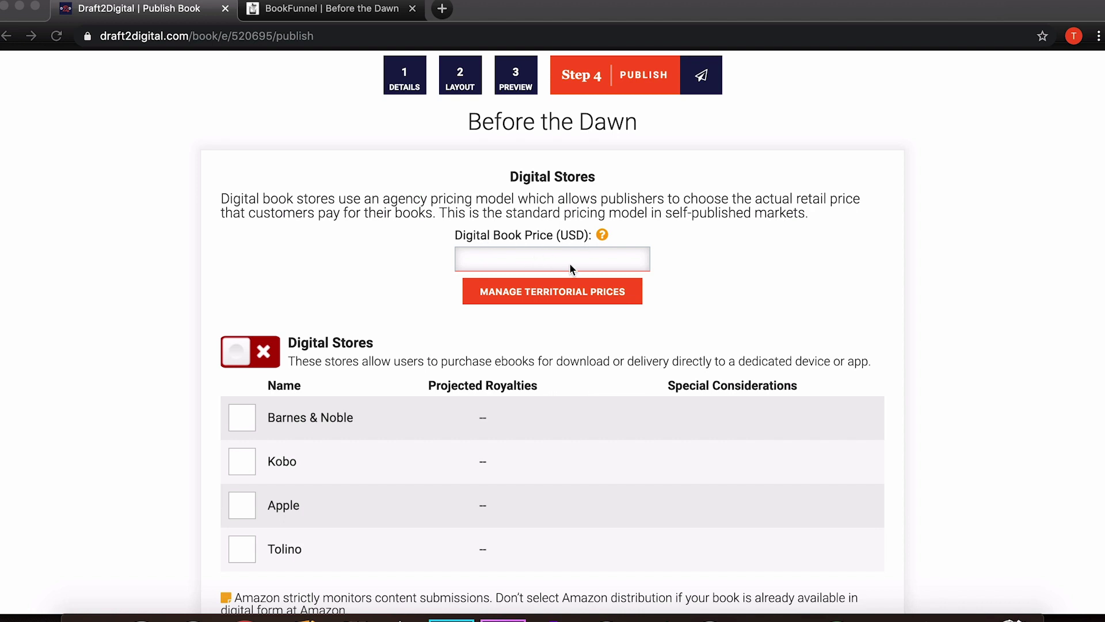
left_click(661, 292)
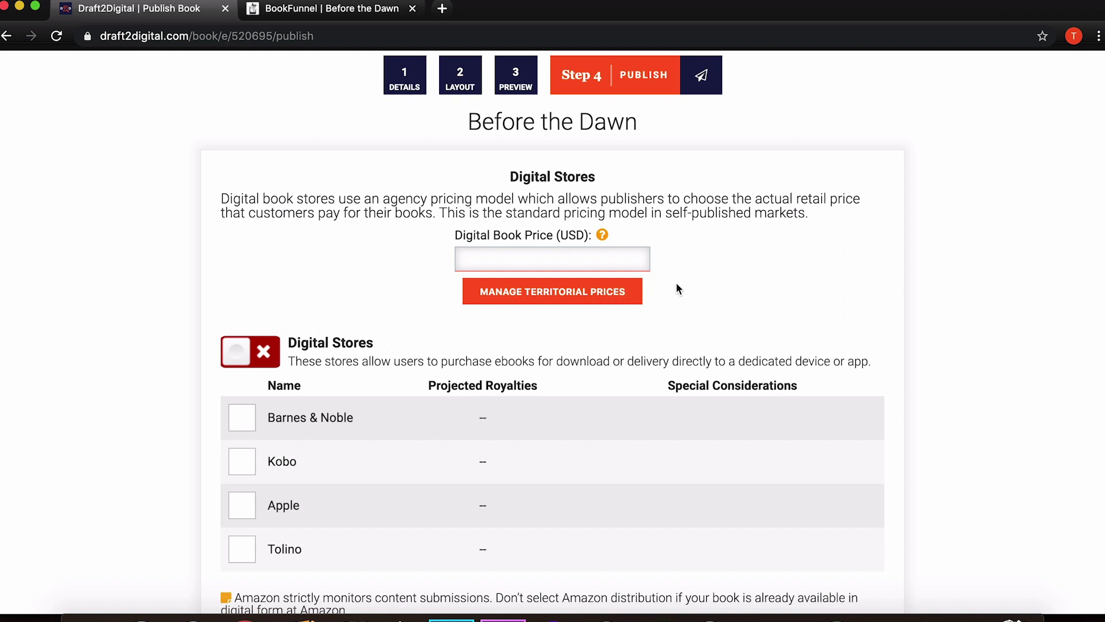
scroll(677, 288, "down", 2)
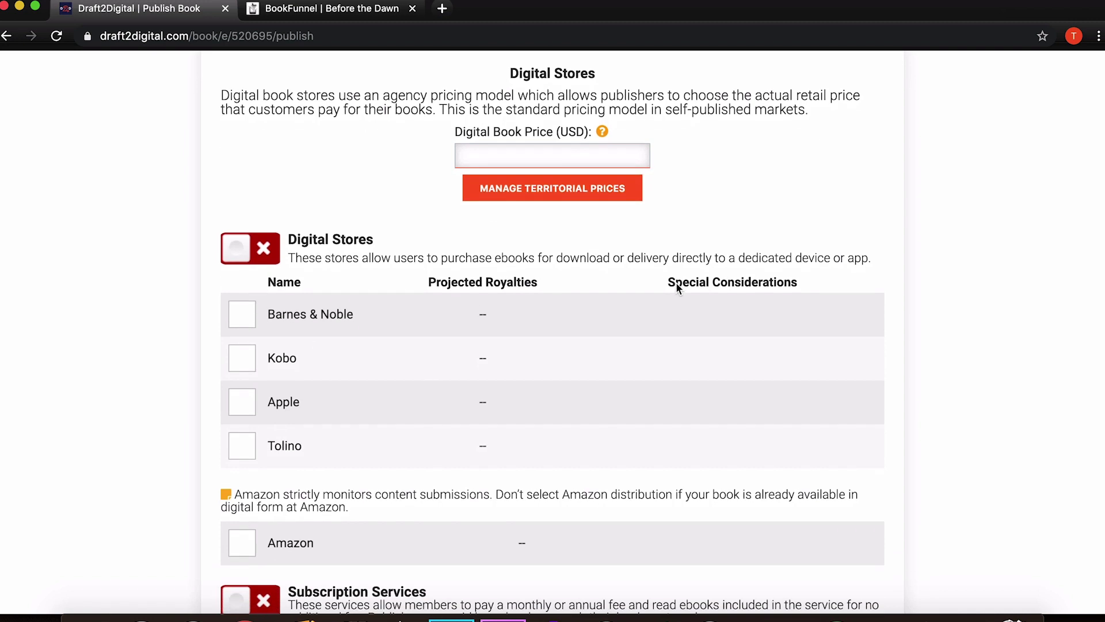
scroll(677, 287, "down", 1)
scroll(255, 271, "down", 2)
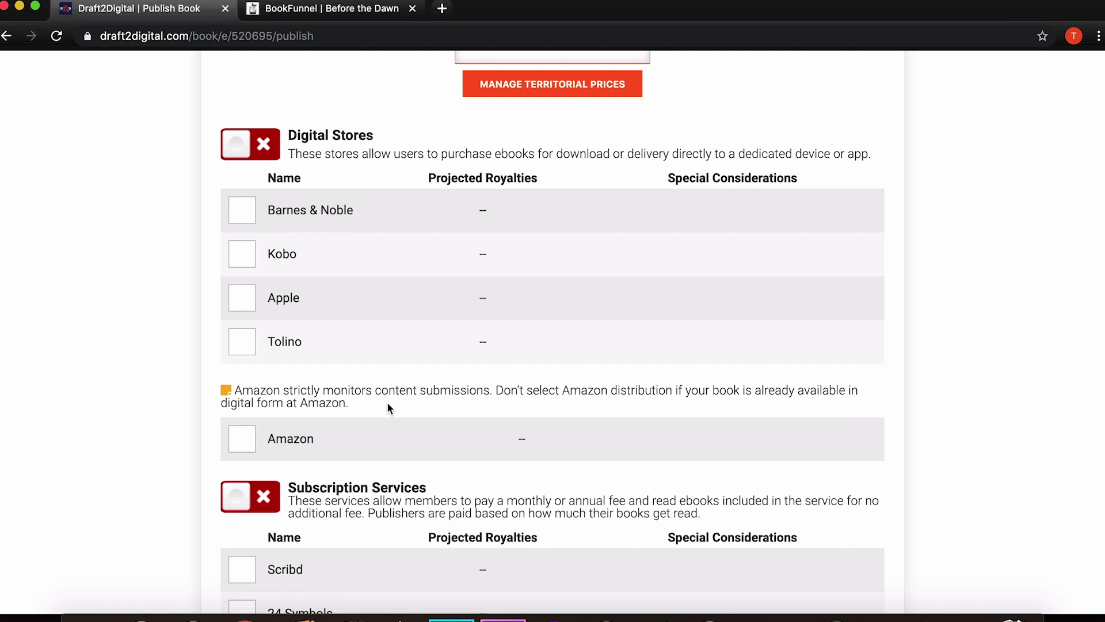
scroll(389, 407, "down", 5)
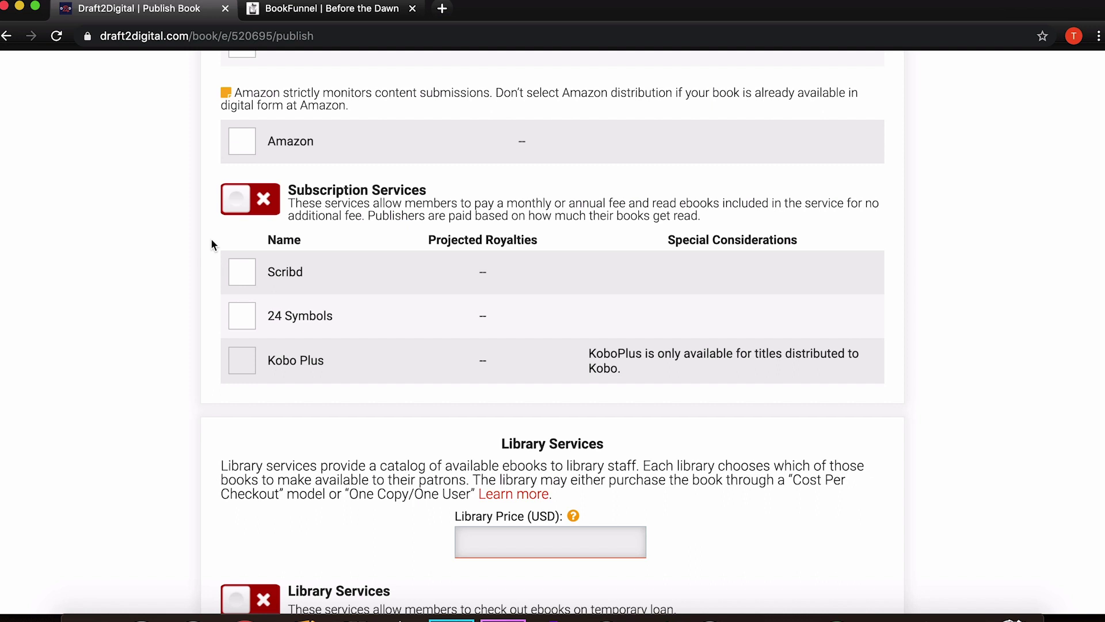
scroll(212, 244, "down", 5)
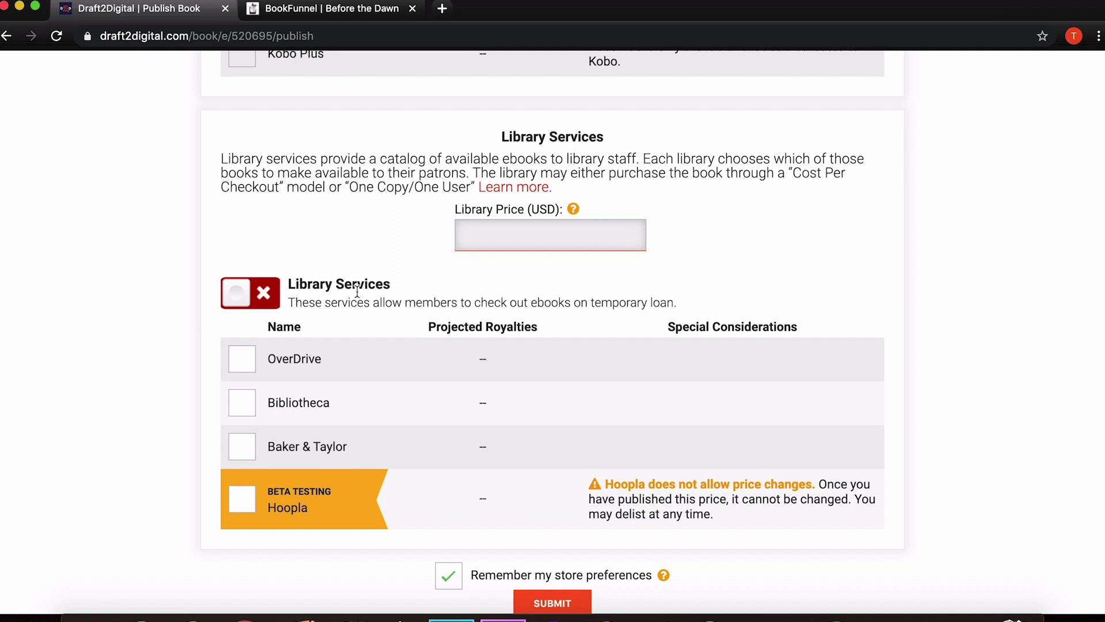
scroll(201, 398, "down", 3)
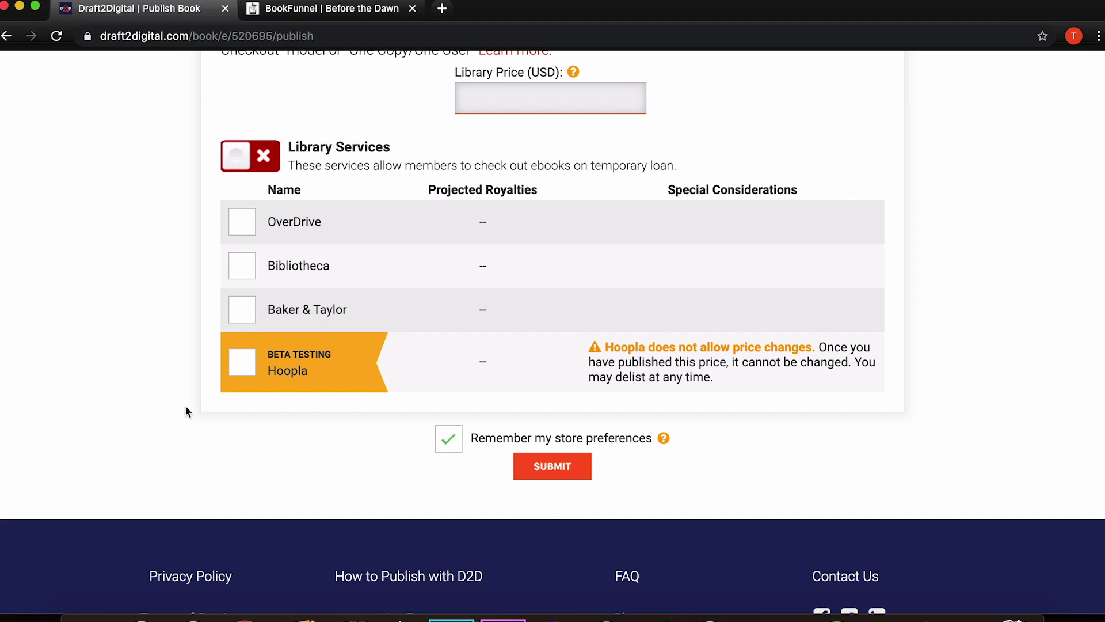
scroll(185, 406, "up", 15)
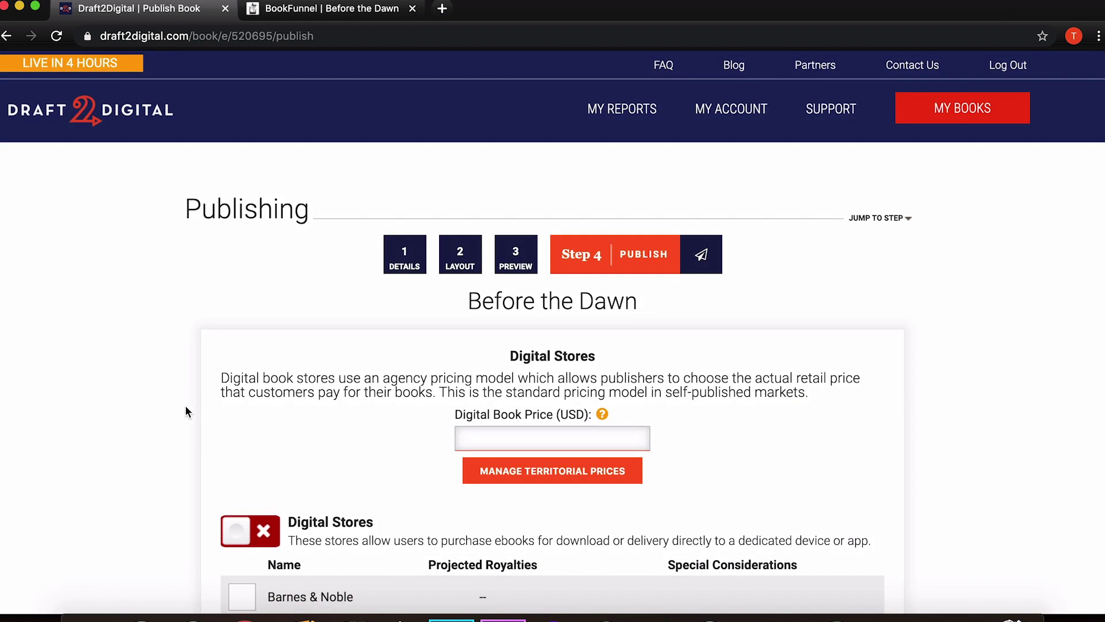